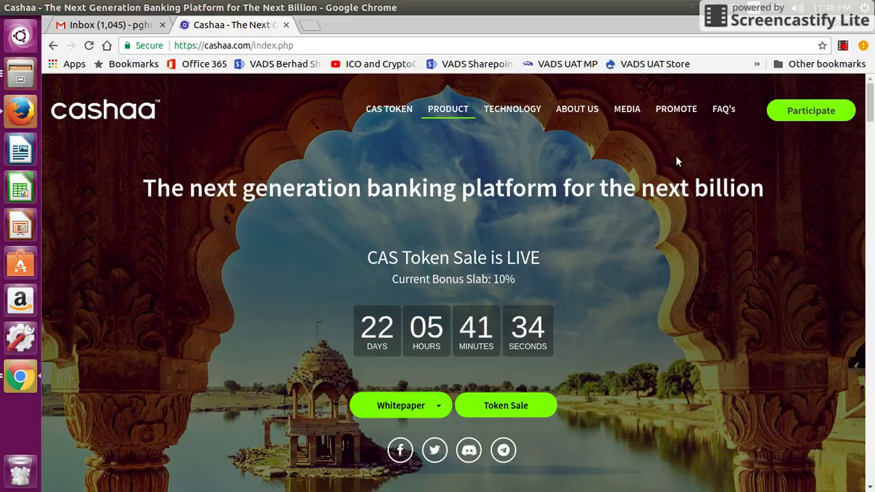
Join the Cashaa token sale with the prefilled e-mail and request its sign-in link.
click(261, 48)
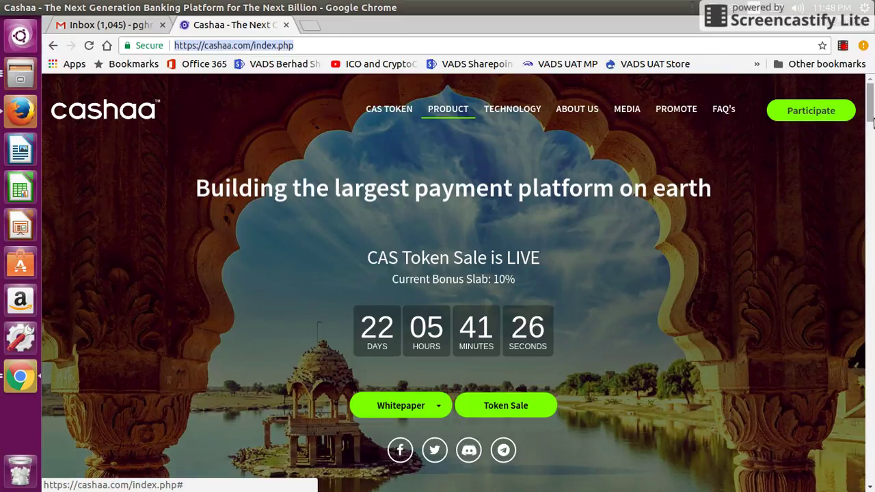
click(815, 114)
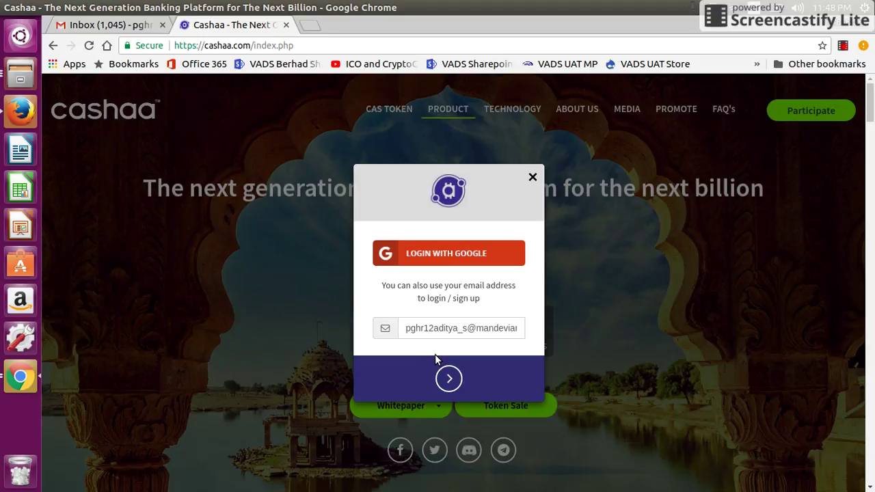
click(502, 333)
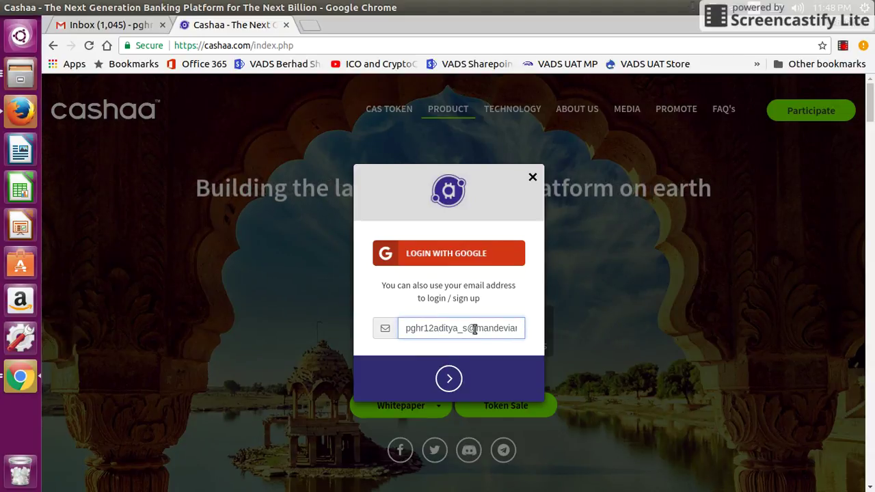
click(446, 380)
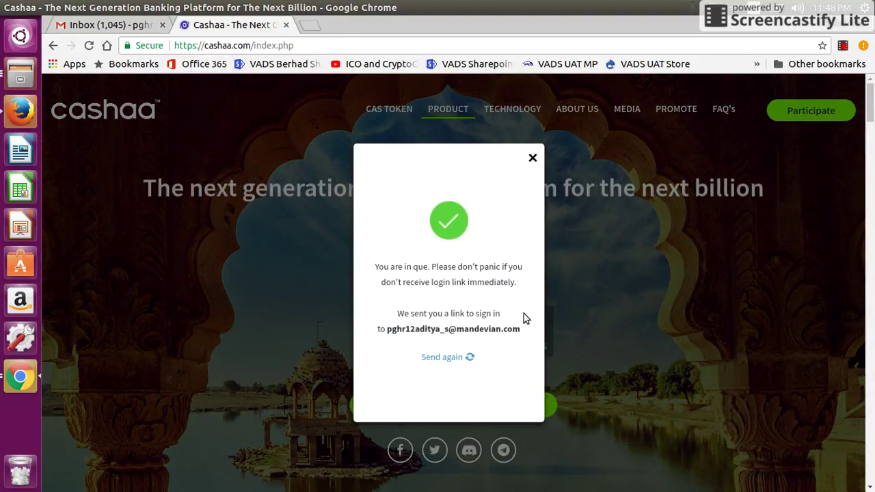
Discard the Gmail draft, open the Welcome to Cashaa ICO email, and follow SIGN IN TO CASHAA ICO.
click(109, 24)
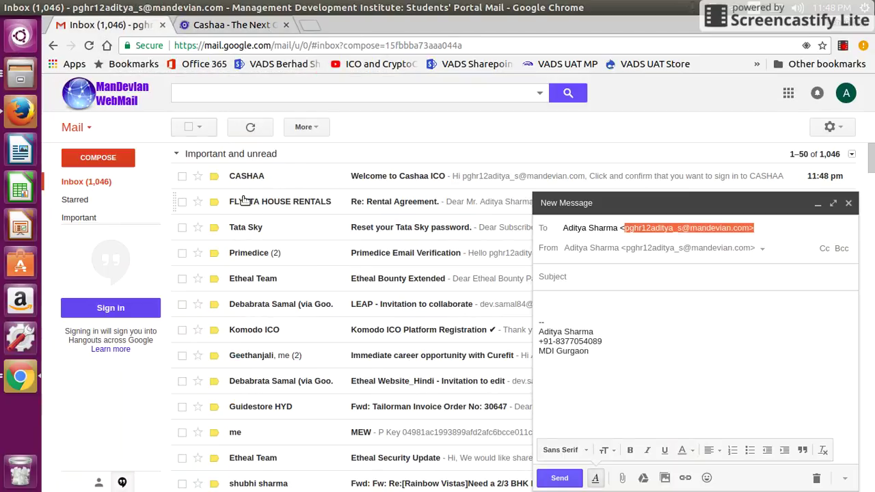
click(849, 204)
click(424, 179)
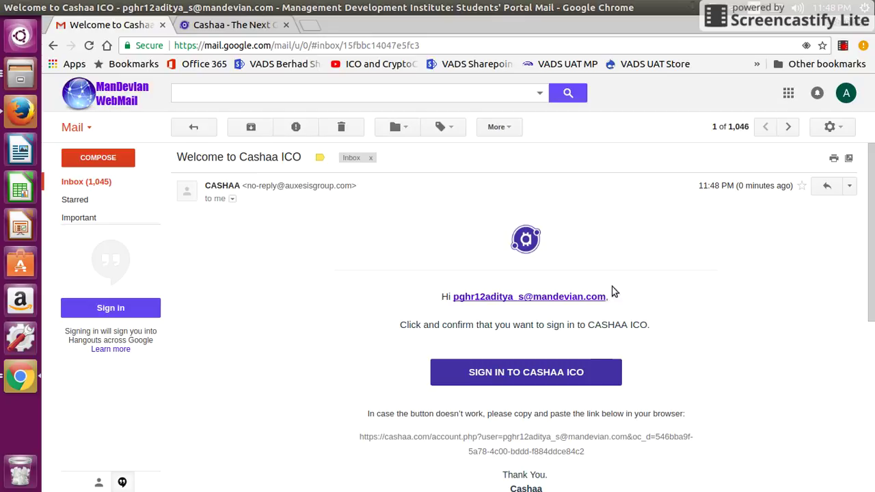
click(521, 380)
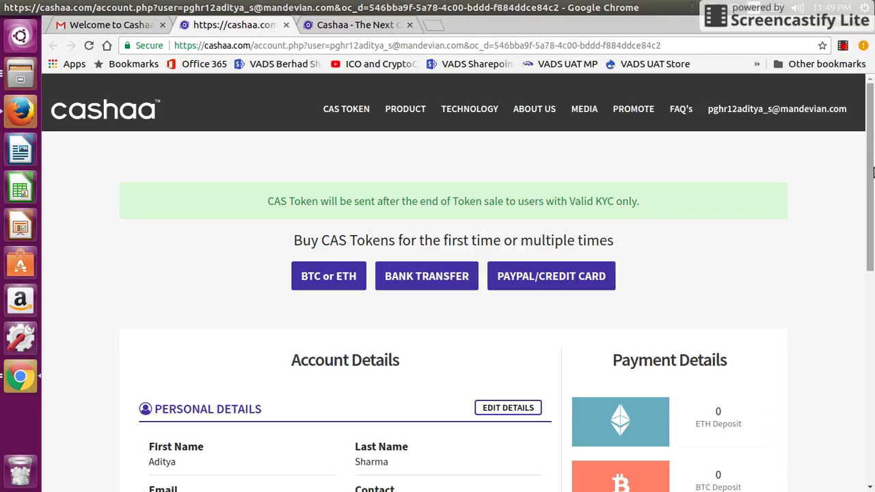
drag(873, 161, 872, 257)
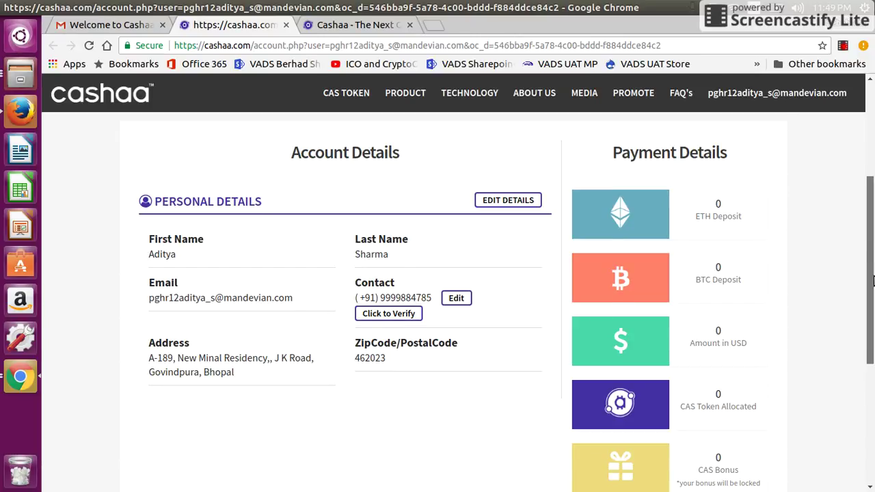
drag(873, 280, 873, 179)
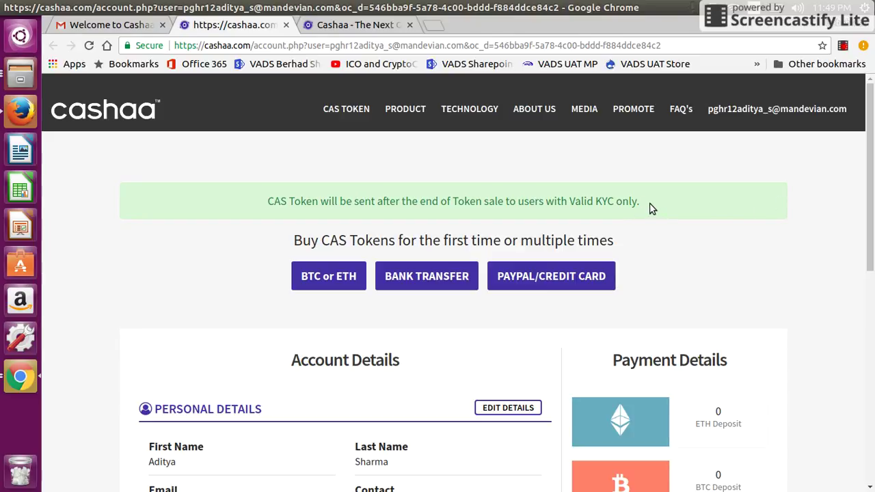
drag(872, 198, 804, 168)
drag(872, 216, 873, 276)
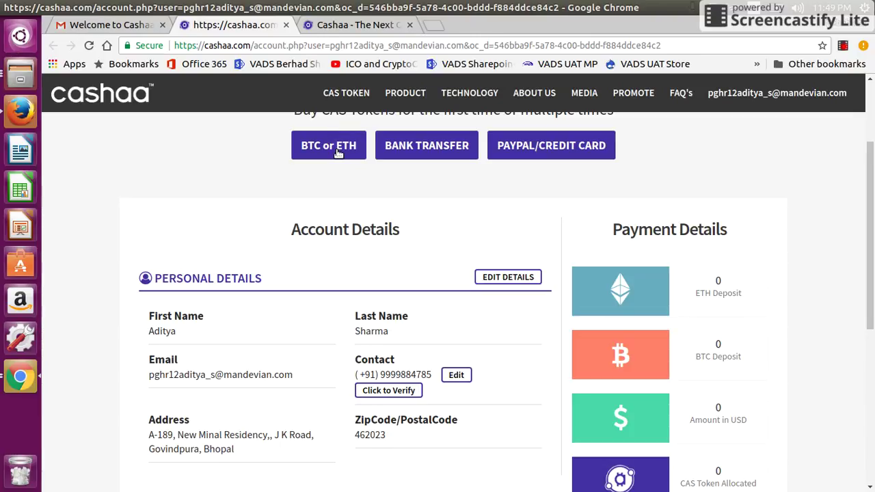
Close the old Cashaa home tab and show Chrome's Extensions page in a new tab.
click(410, 24)
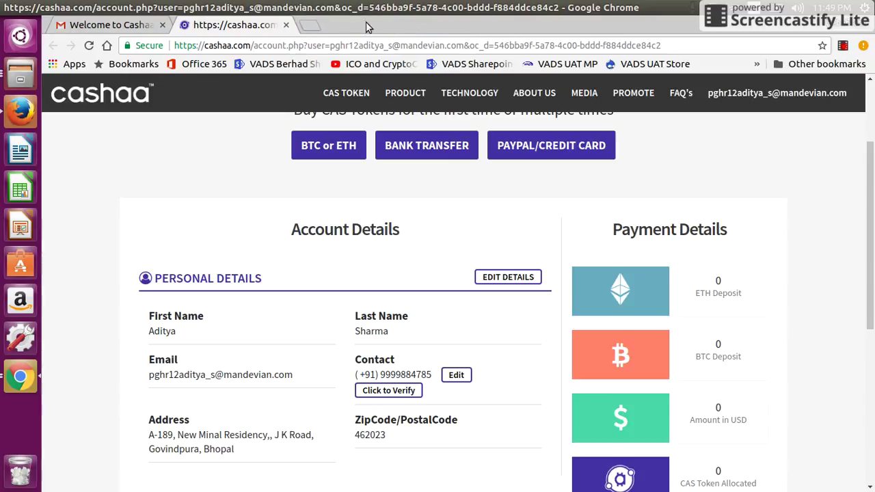
click(311, 28)
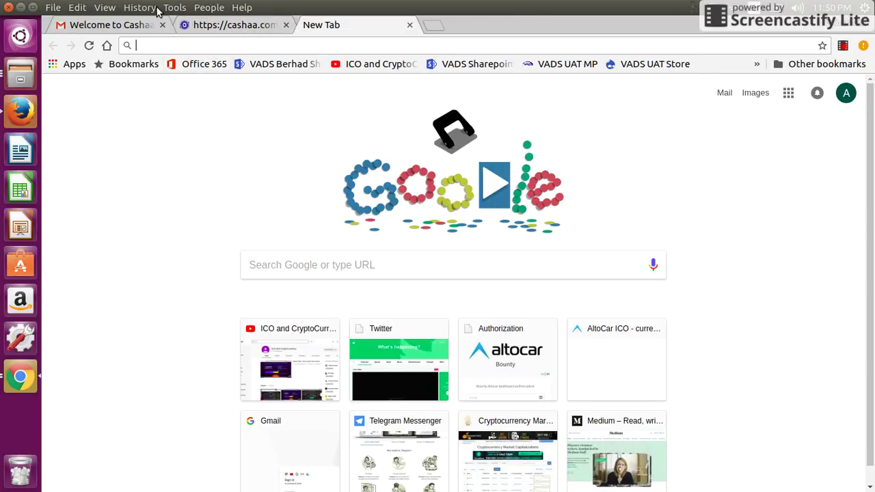
click(176, 8)
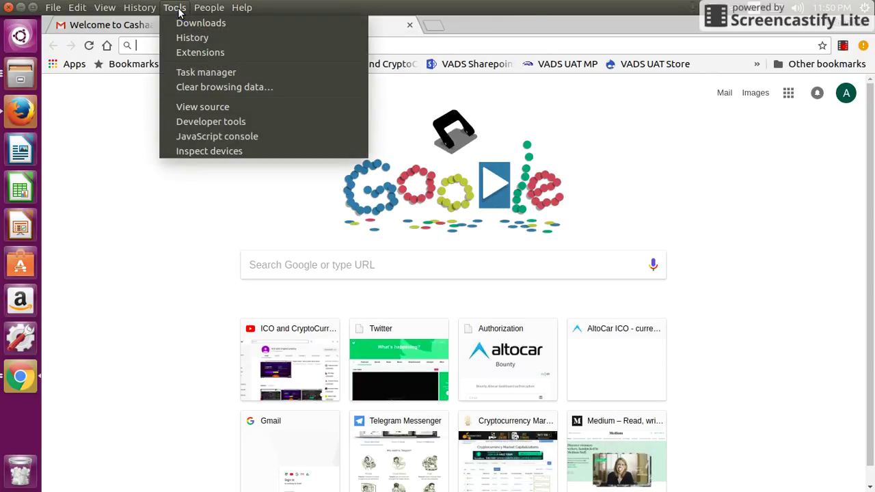
click(197, 53)
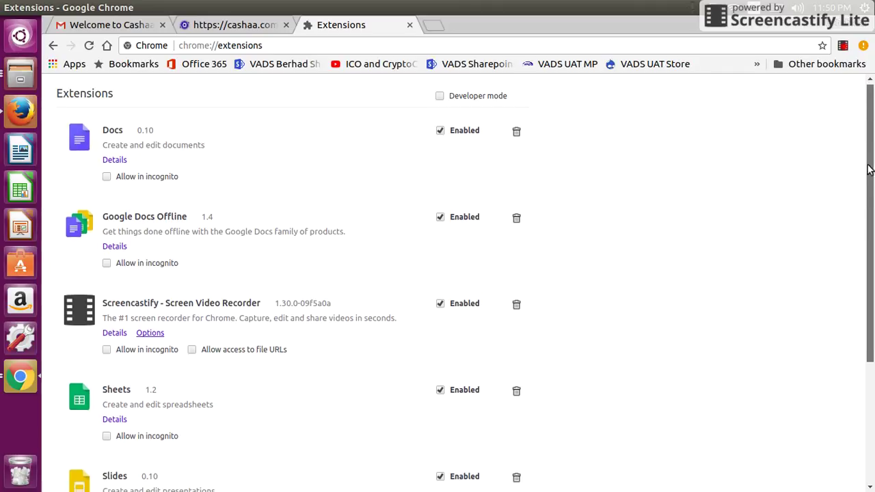
drag(870, 162, 869, 290)
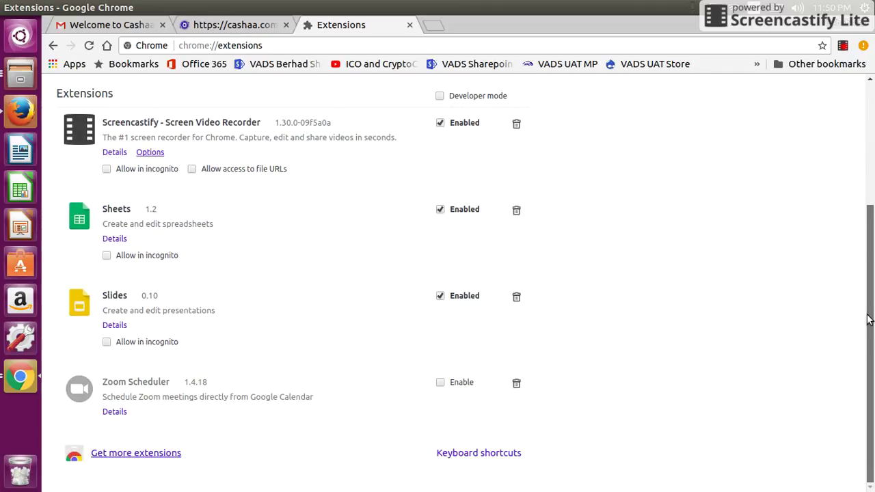
Search the Chrome Web Store for 'metamask' and add the MetaMask extension to Chrome.
click(117, 454)
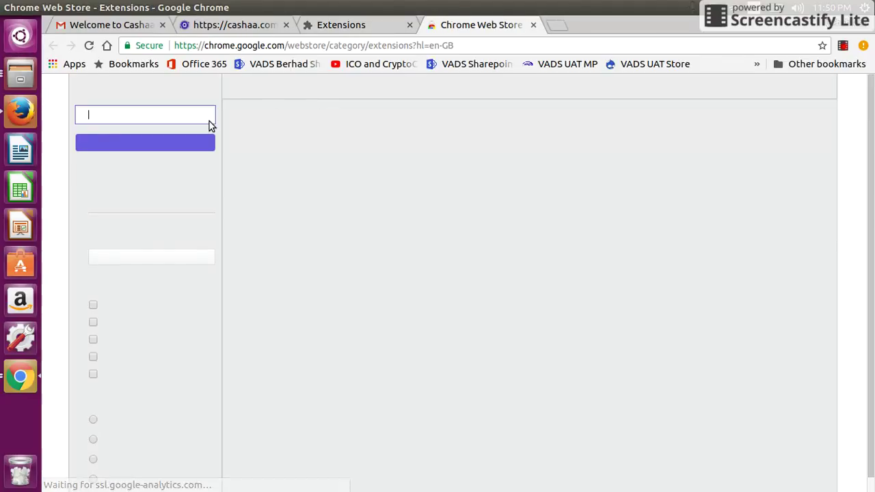
text(meta)
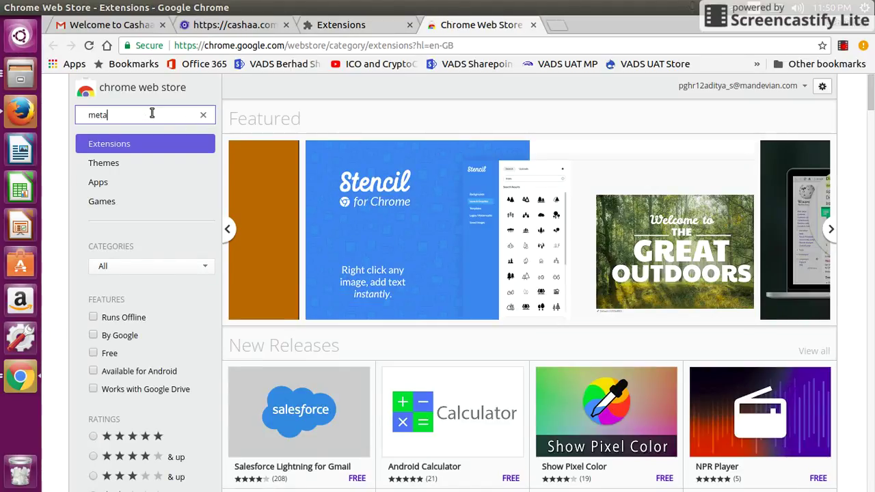
text(mask)
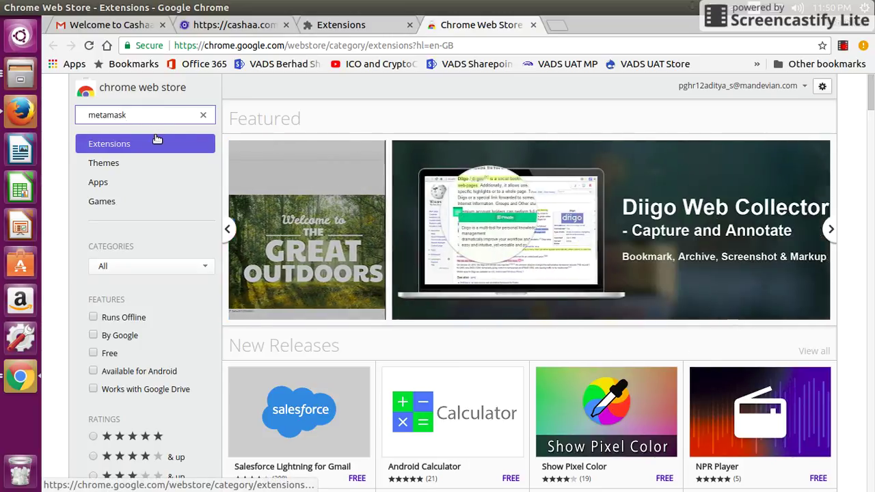
key(Return)
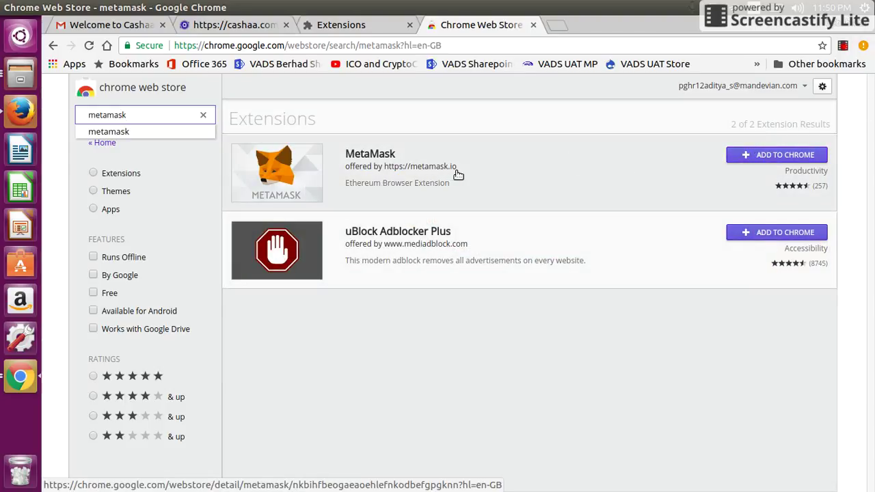
click(790, 159)
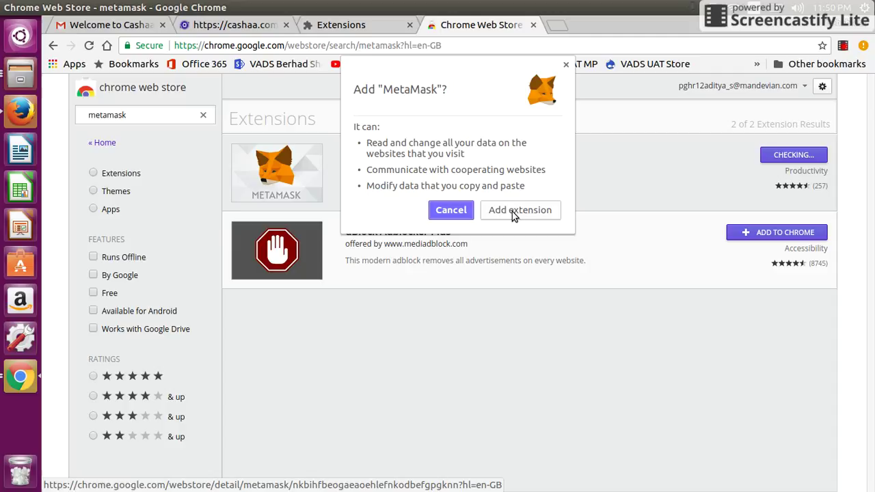
click(513, 211)
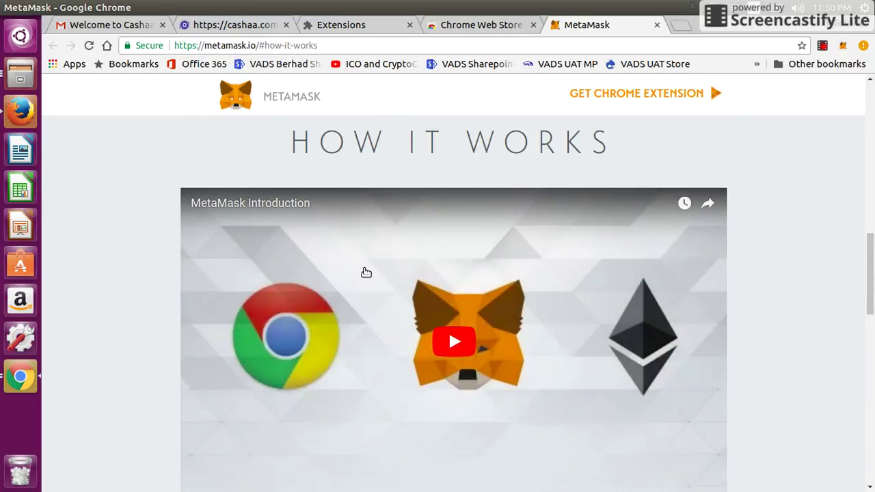
Accept MetaMask's Privacy Notice and Terms of Use, reaching the new password form.
drag(873, 259, 873, 109)
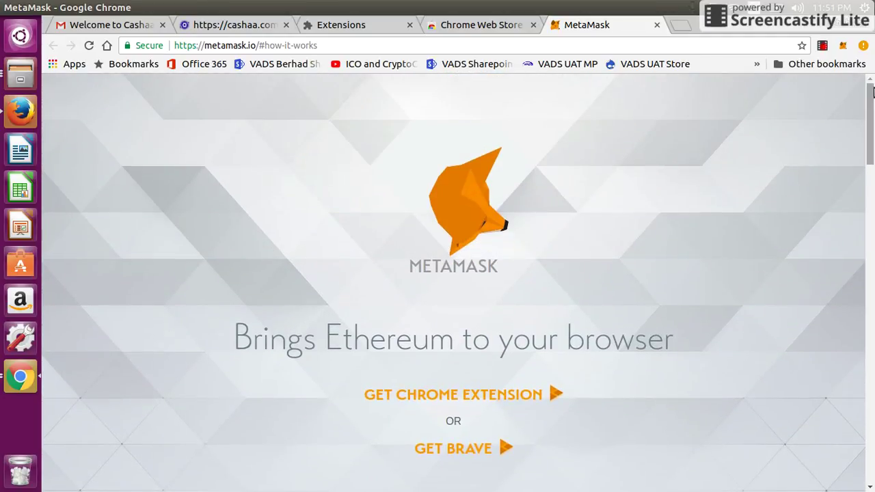
click(843, 47)
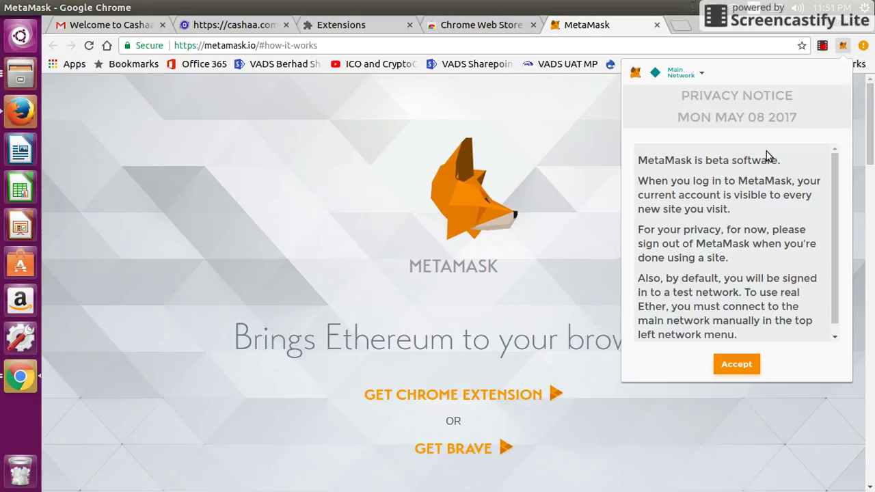
drag(836, 190, 838, 243)
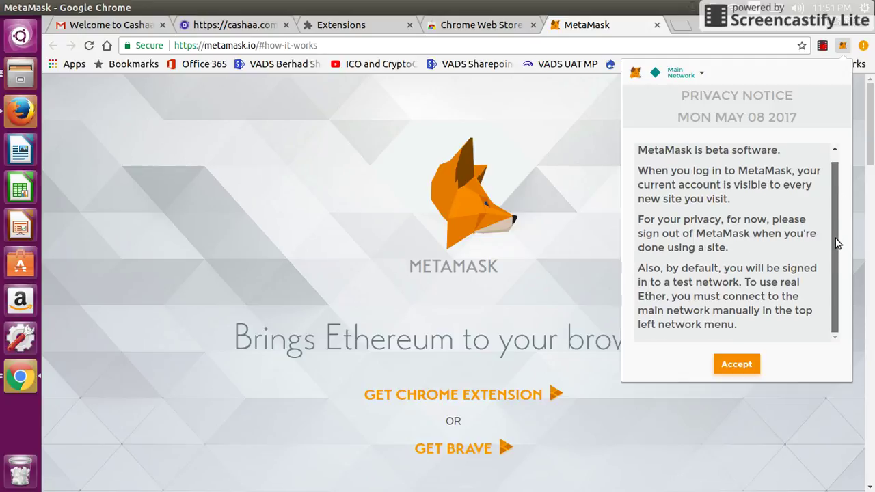
click(751, 367)
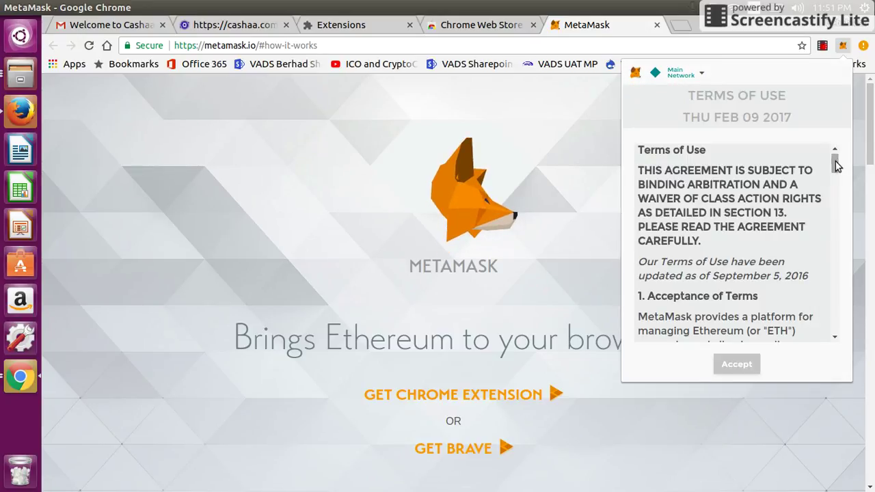
drag(836, 160, 829, 356)
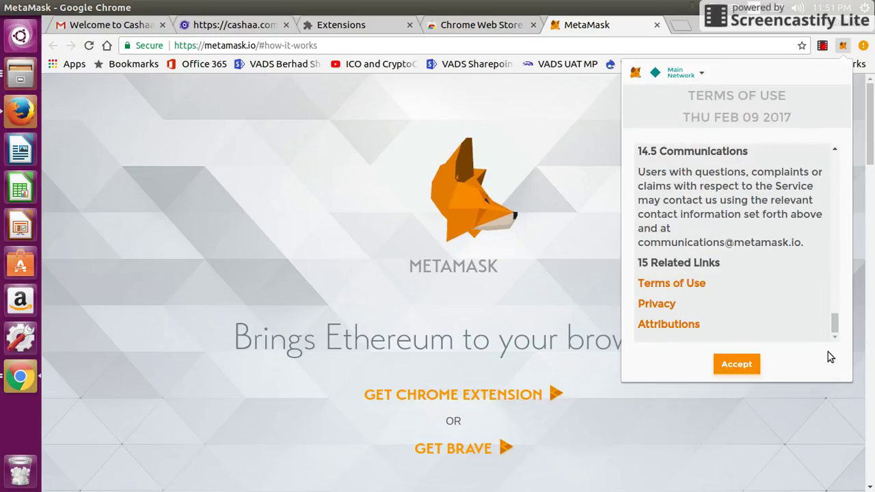
click(747, 364)
click(732, 272)
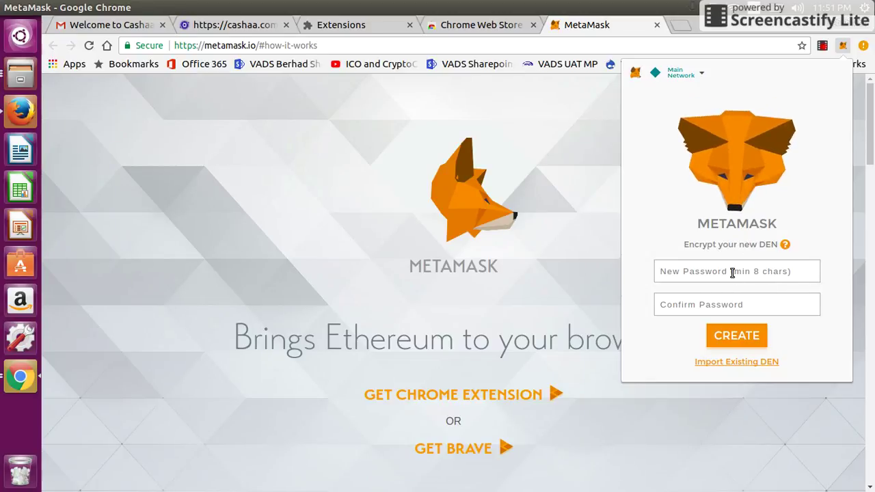
Create the MetaMask vault with a new password and save the 12 seed words as a file.
text(••••••)
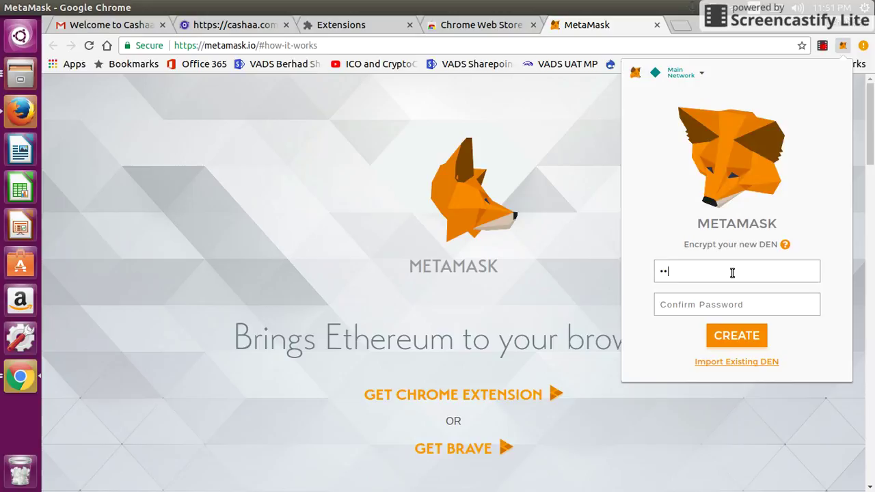
text(••••)
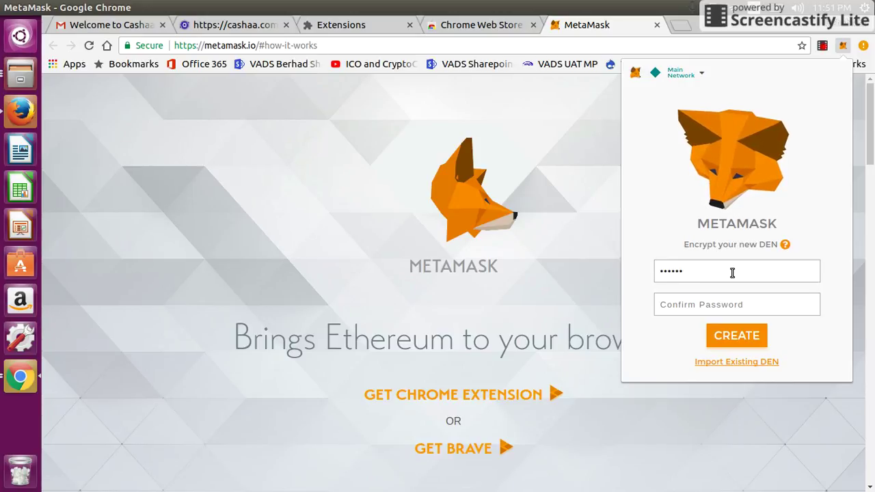
text(•••••••••)
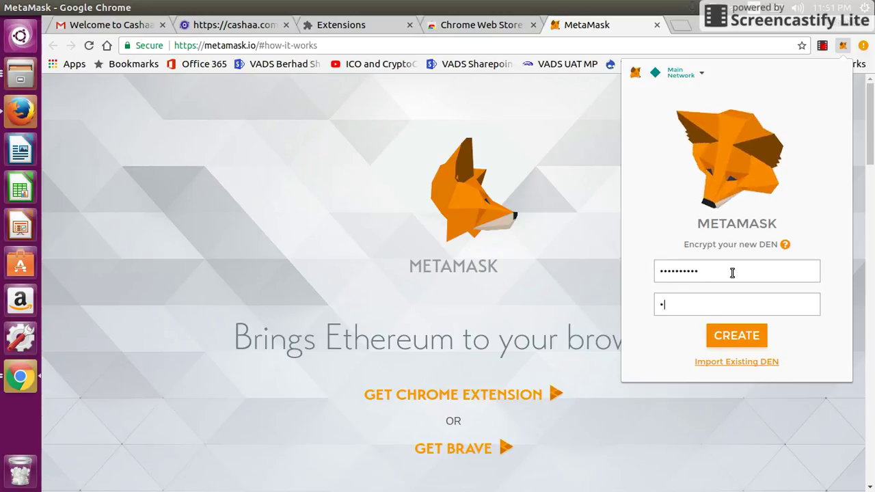
text(•)
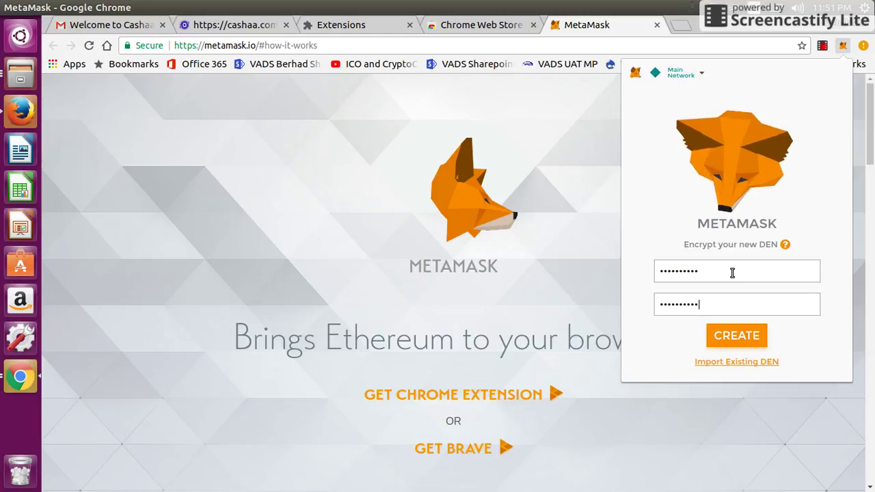
click(735, 335)
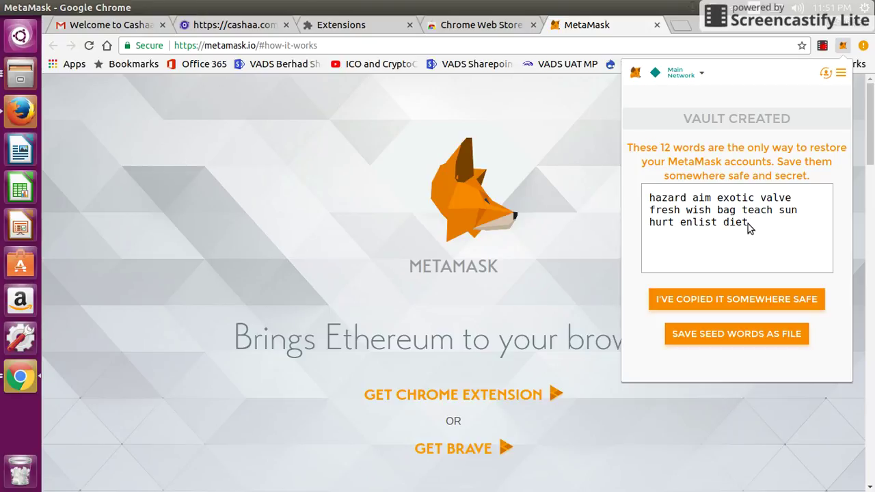
drag(748, 224, 646, 198)
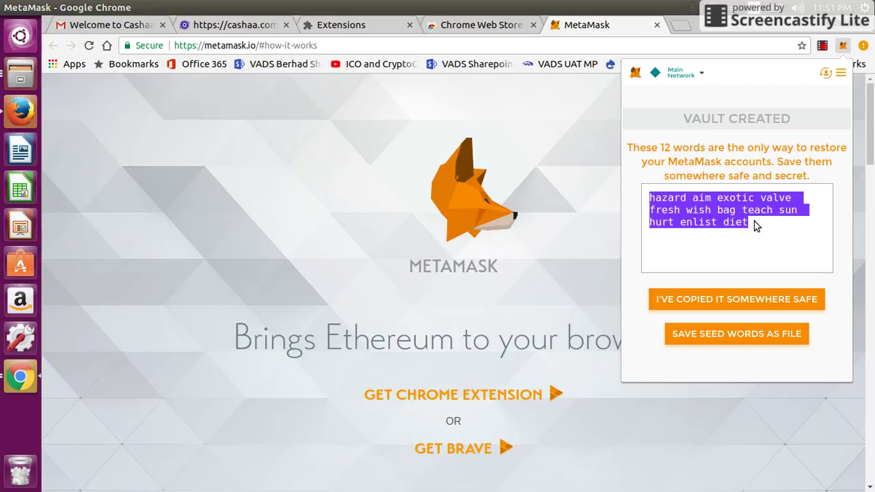
click(745, 340)
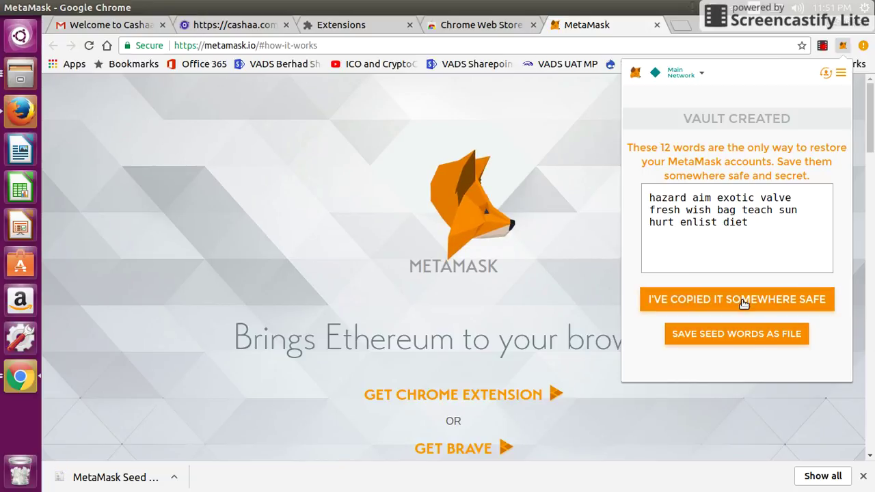
Confirm the seed words are saved, copy the Account 1 address, and return to the Cashaa email.
click(743, 303)
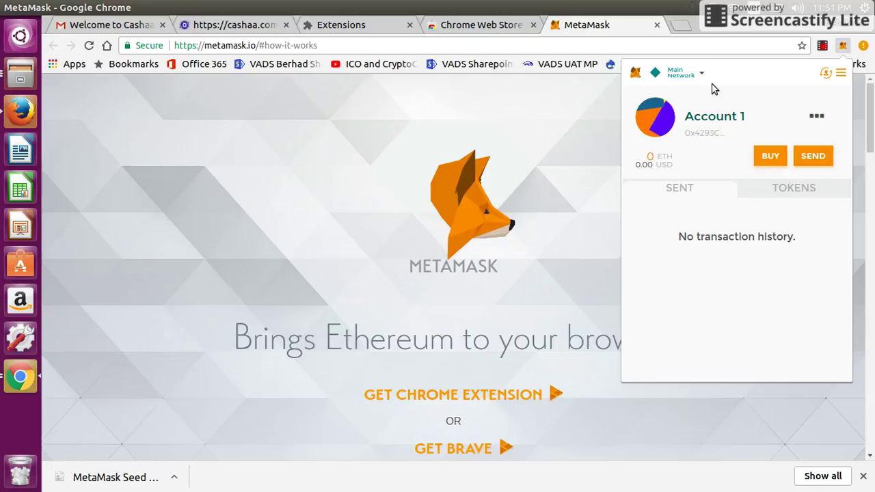
double_click(704, 135)
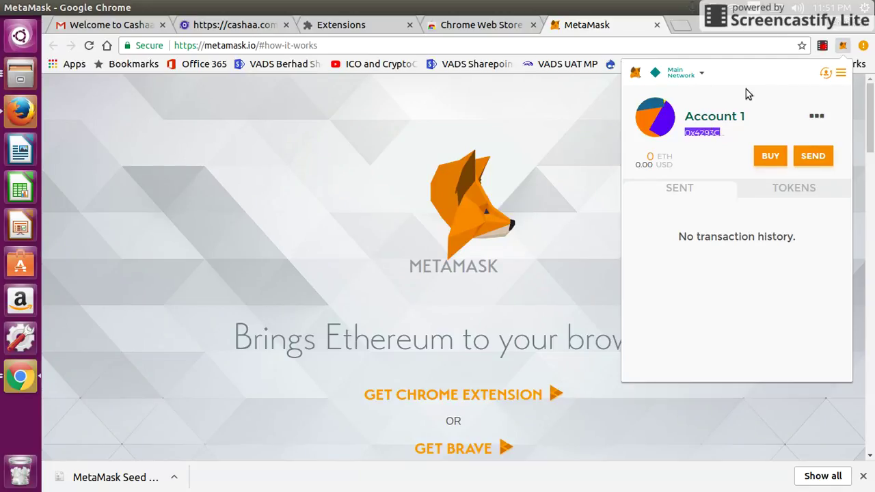
click(817, 119)
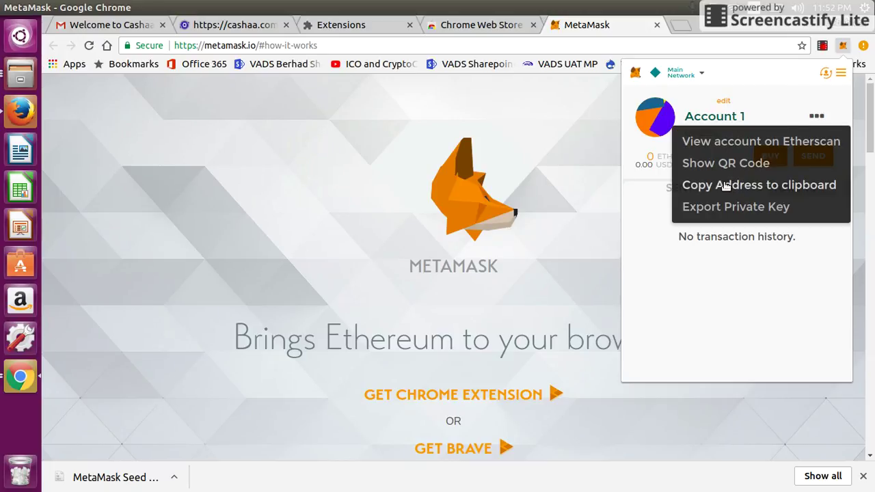
click(769, 193)
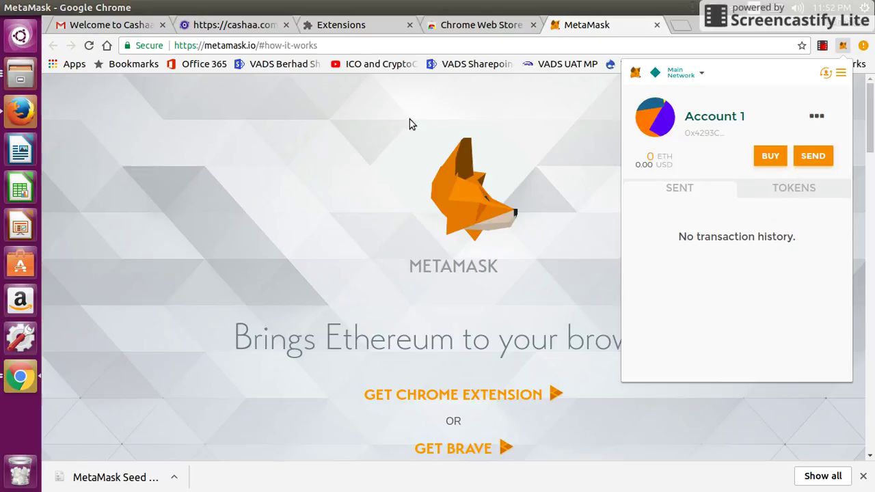
click(97, 24)
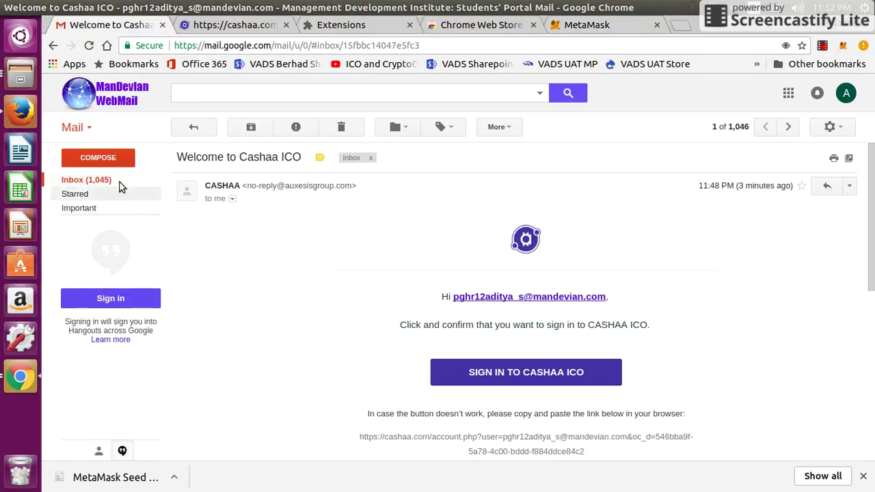
Paste the copied wallet address into a new Gmail message body and bring up MetaMask.
click(86, 159)
click(618, 284)
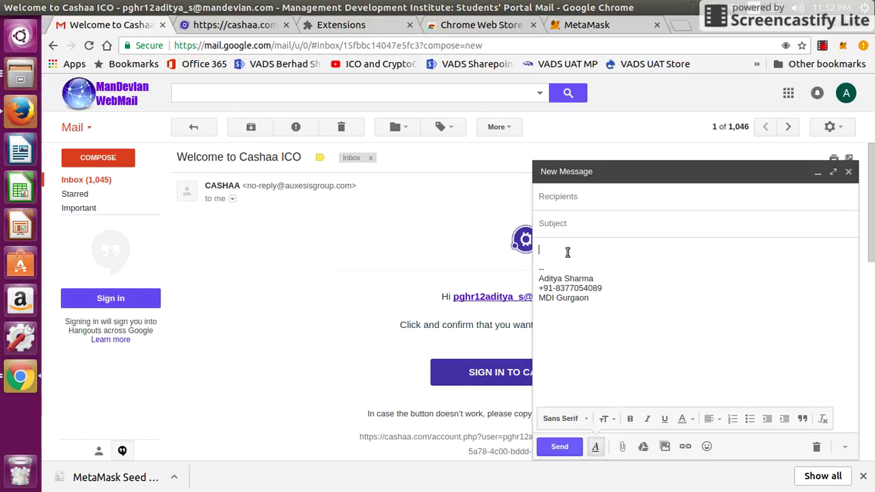
key(ctrl+v)
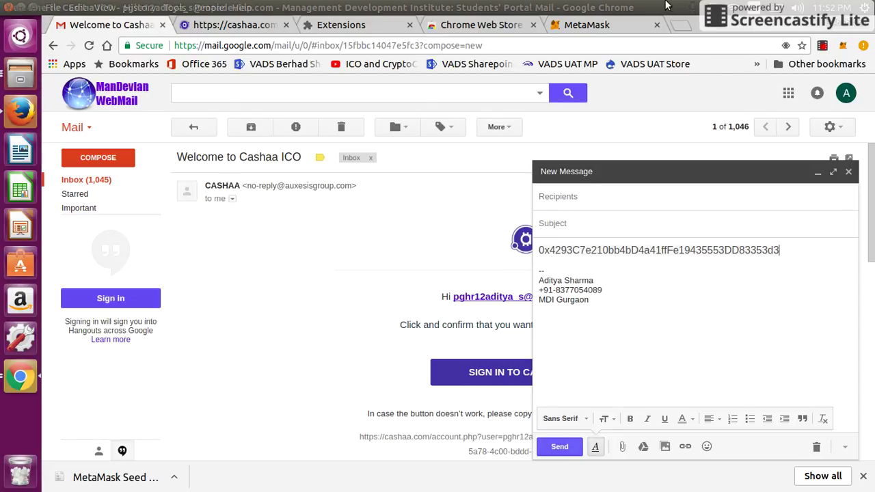
click(844, 46)
mouse_move(661, 160)
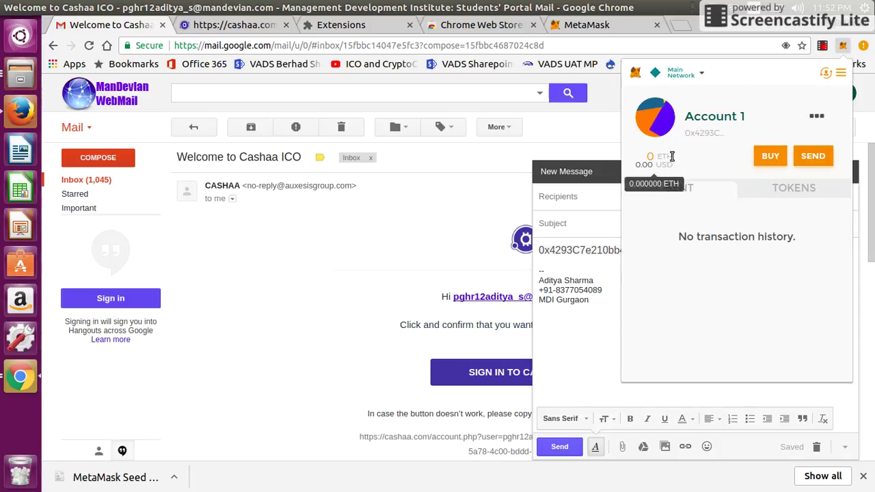
Preview buying ether through Coinbase for ₹5000 from MetaMask, then close the Coinbase tab.
click(771, 159)
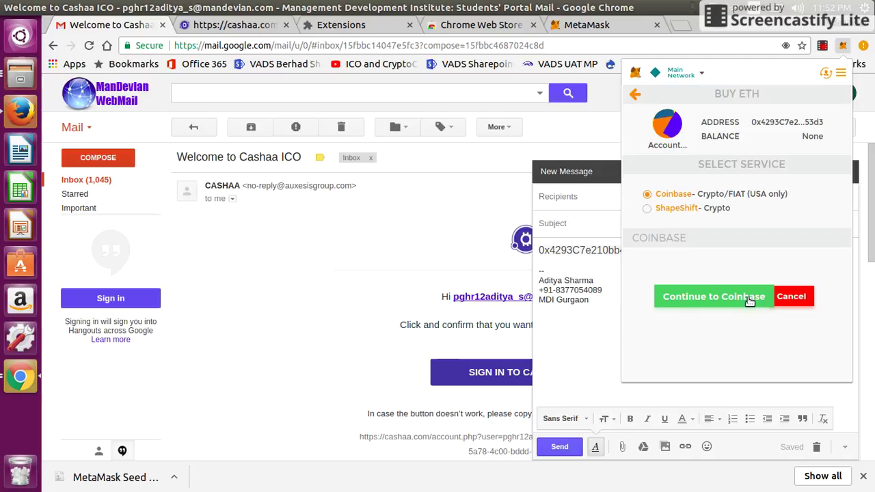
click(727, 297)
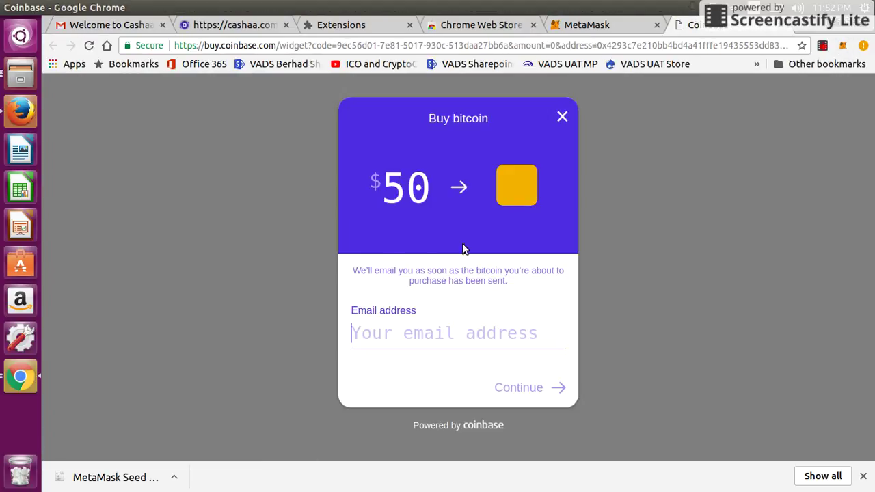
text(00)
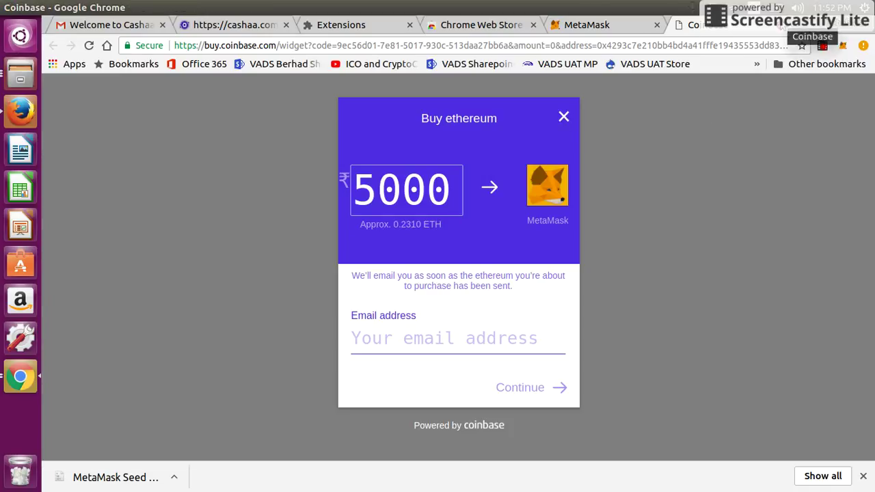
click(780, 25)
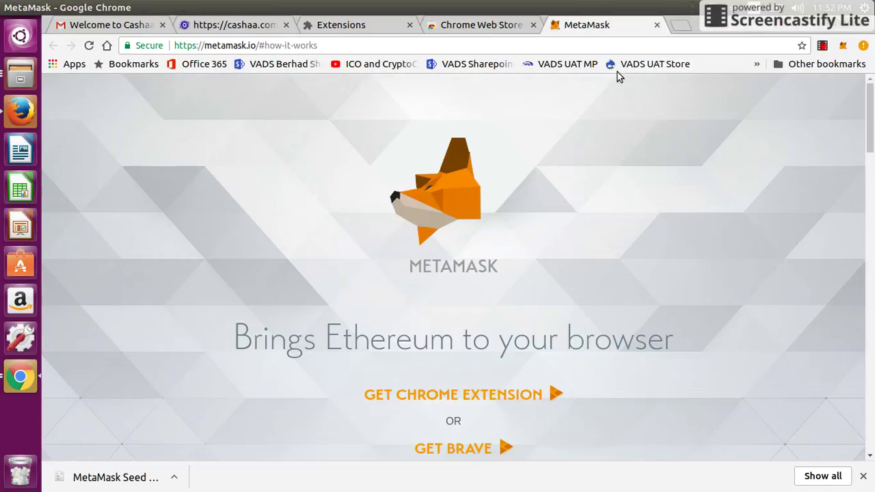
Open Account 1's Etherscan page from MetaMask's account options menu.
click(843, 48)
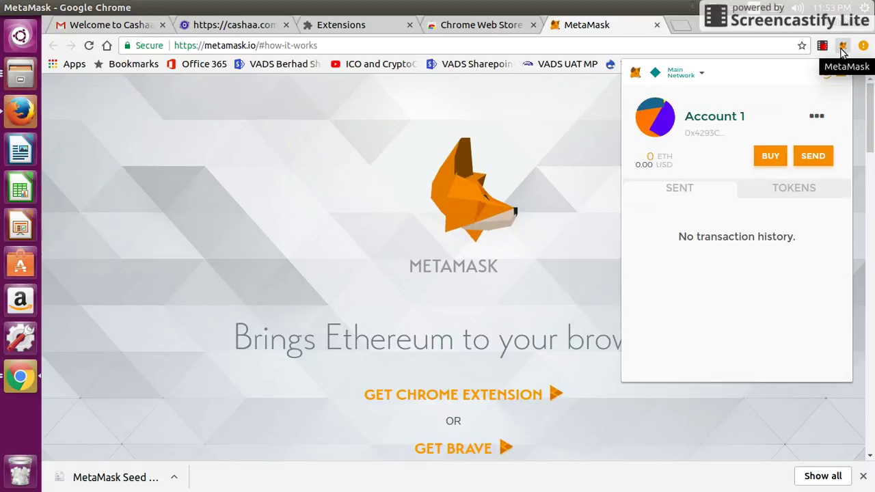
click(817, 118)
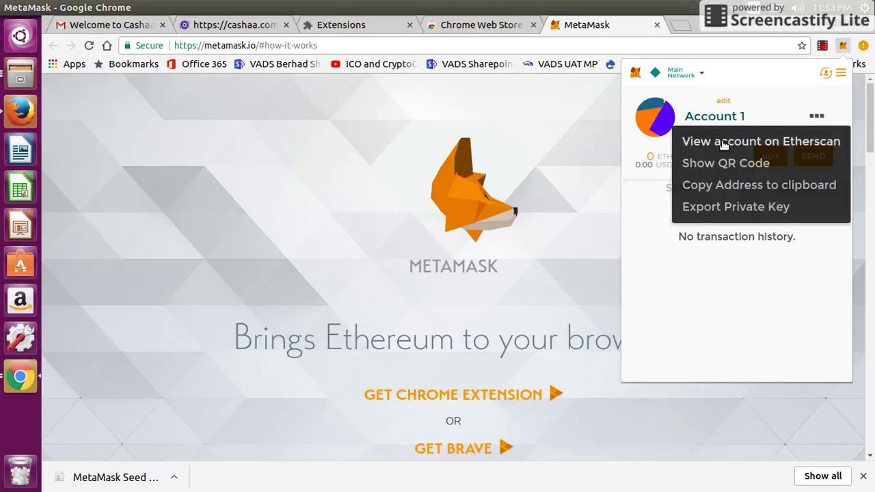
click(767, 145)
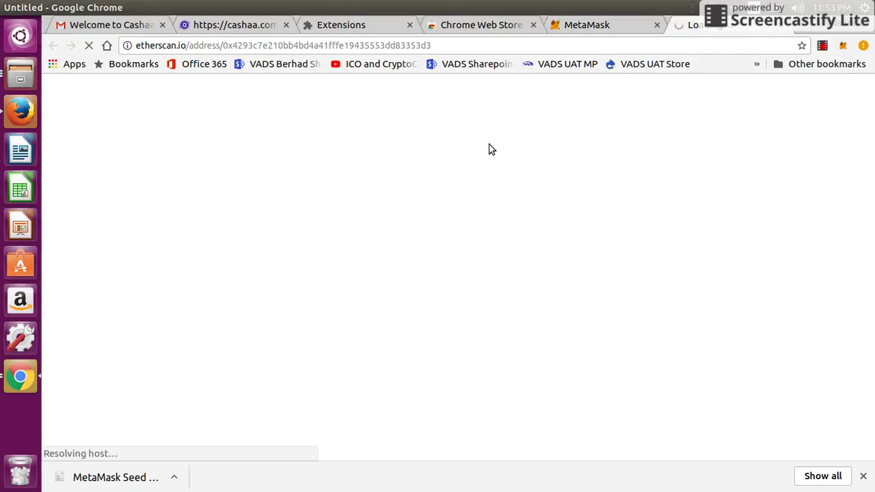
Dismiss the download notice and verify on Etherscan that the wallet holds 0 Ether with no transactions.
click(863, 477)
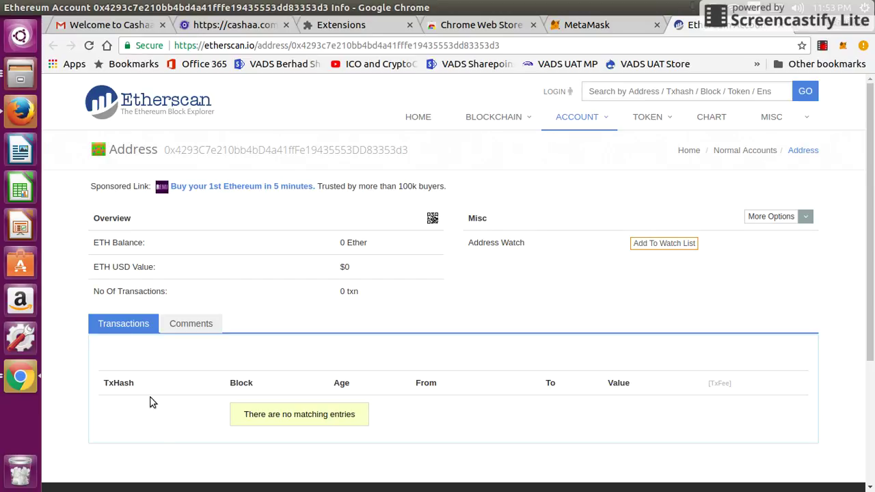
click(607, 28)
click(728, 30)
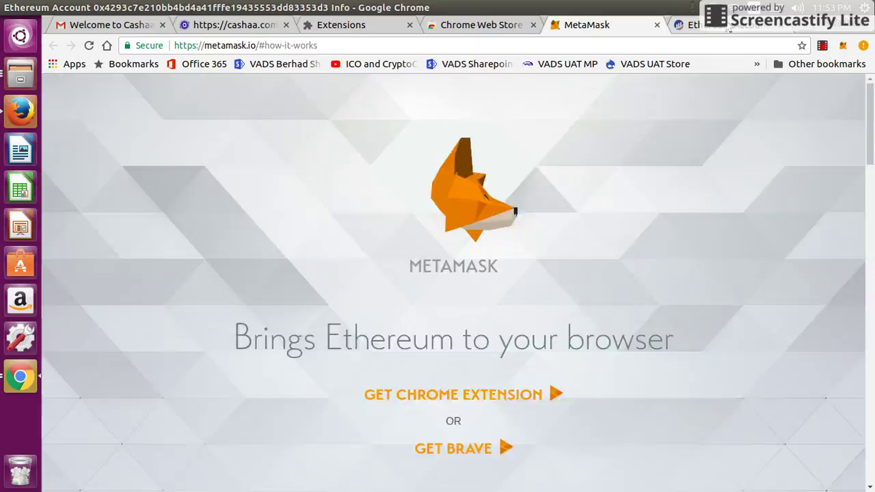
Check Account 1's token list in MetaMask (none), then view the Add Token form and leave it unfilled.
click(602, 26)
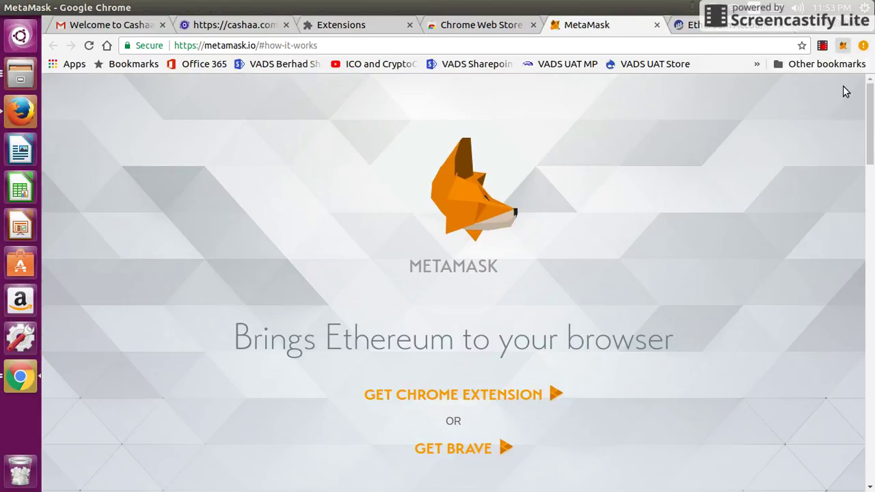
click(843, 45)
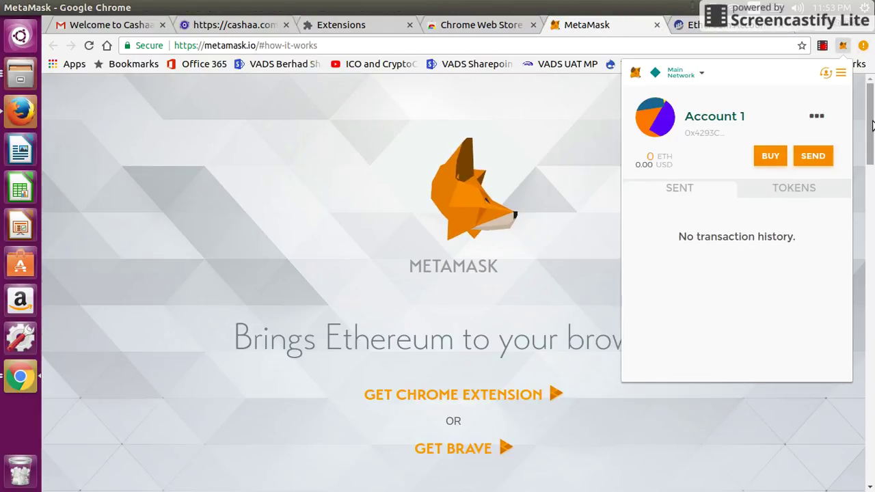
click(788, 192)
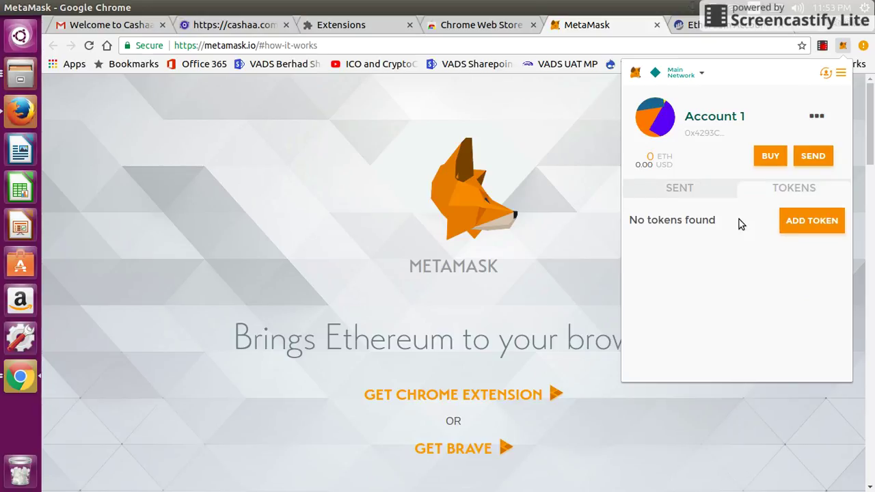
click(810, 220)
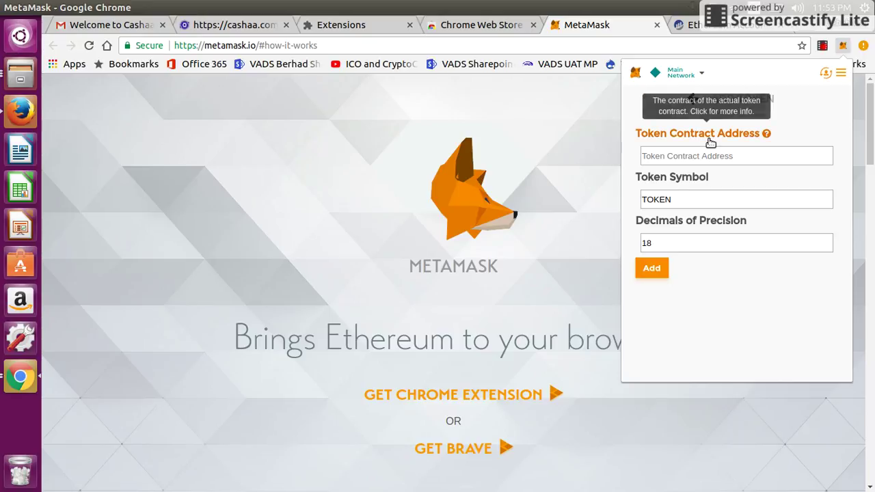
click(698, 155)
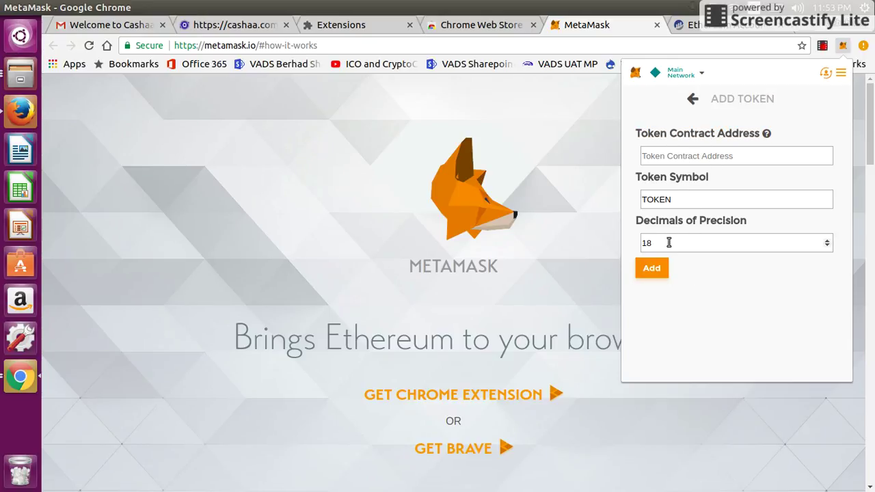
click(695, 100)
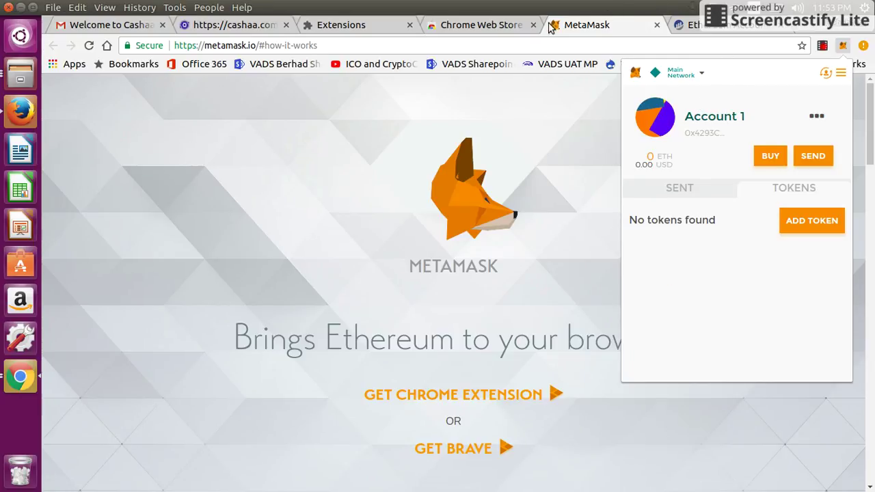
Start a Cashaa CAS purchase with Ether, pick MetaMask as the Ethereum wallet, and continue to Buyer Information.
click(236, 25)
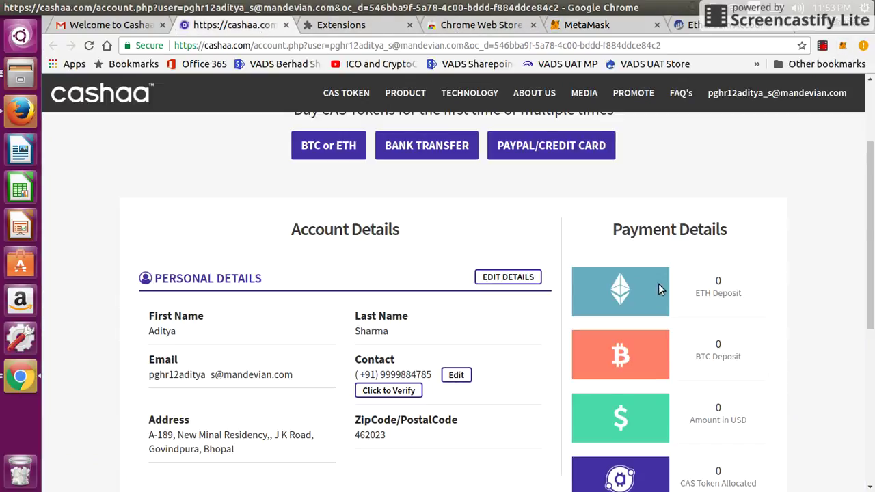
drag(871, 222, 871, 183)
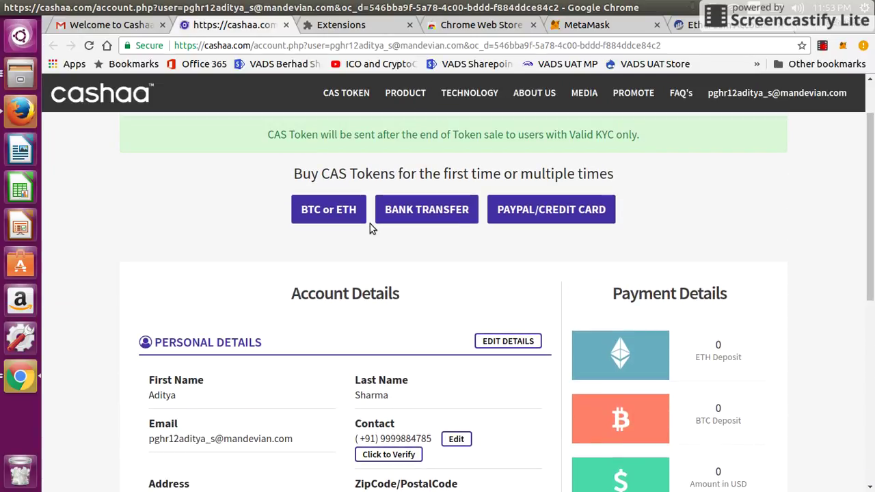
click(335, 214)
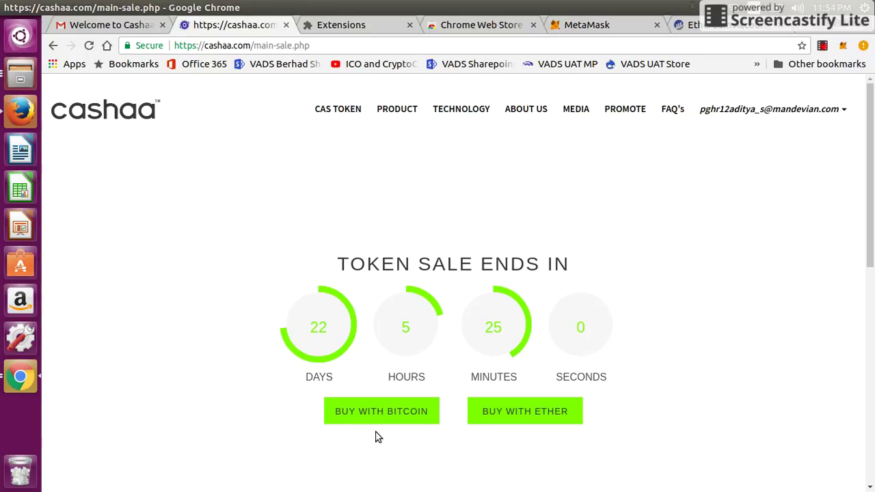
click(545, 412)
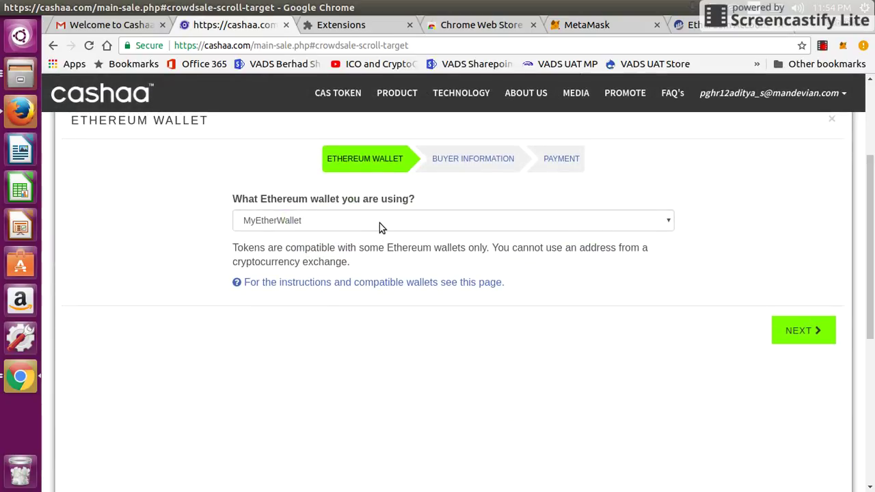
click(380, 223)
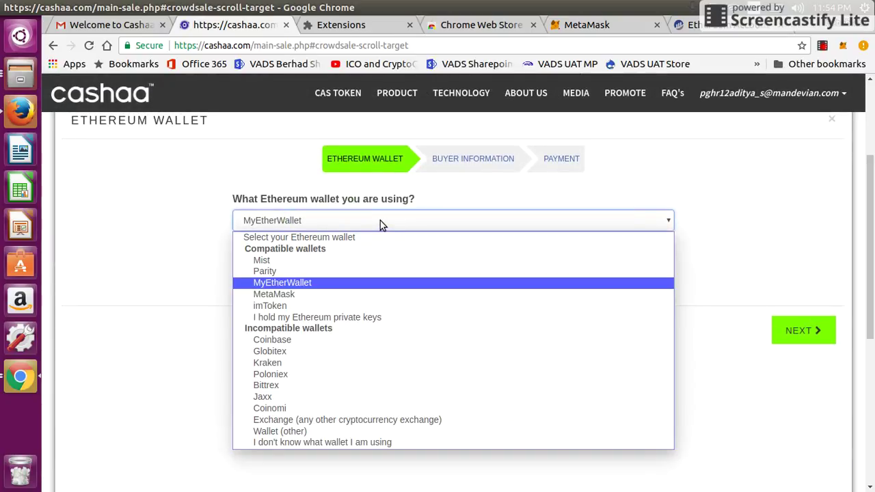
click(292, 296)
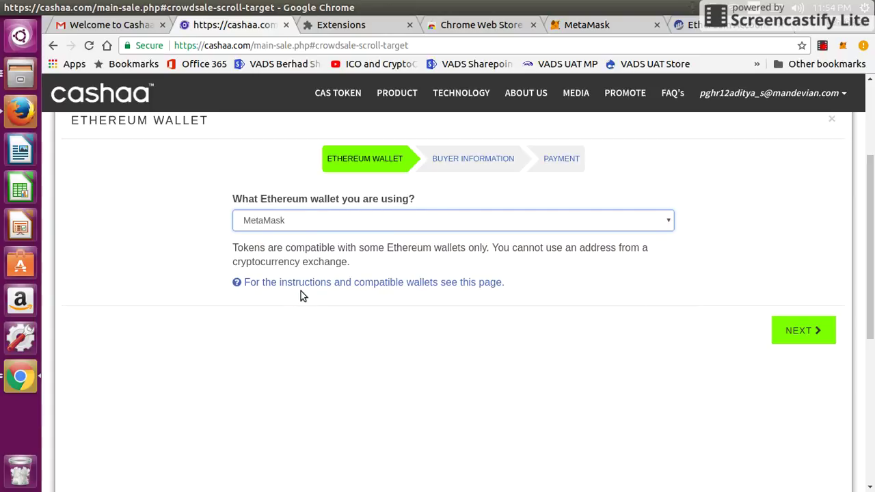
click(793, 328)
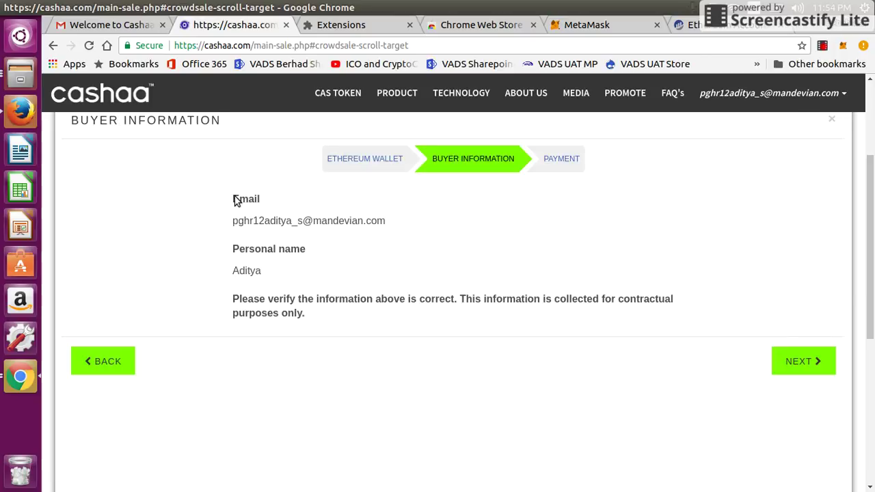
Confirm the buyer details, reach the Payment step and copy the sale's deposit address.
drag(233, 199, 307, 299)
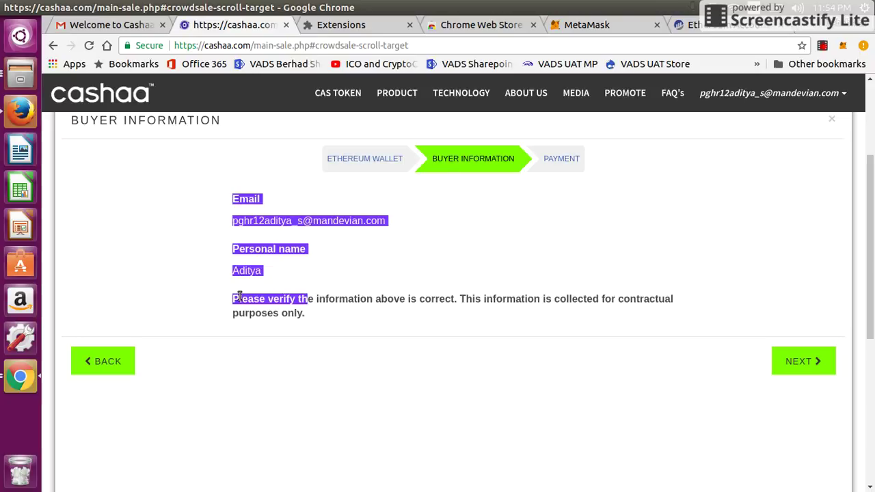
click(804, 364)
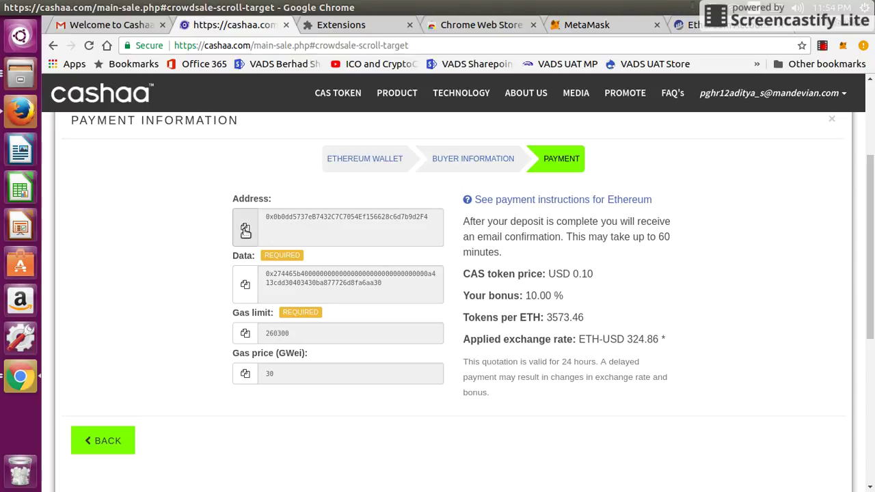
click(246, 230)
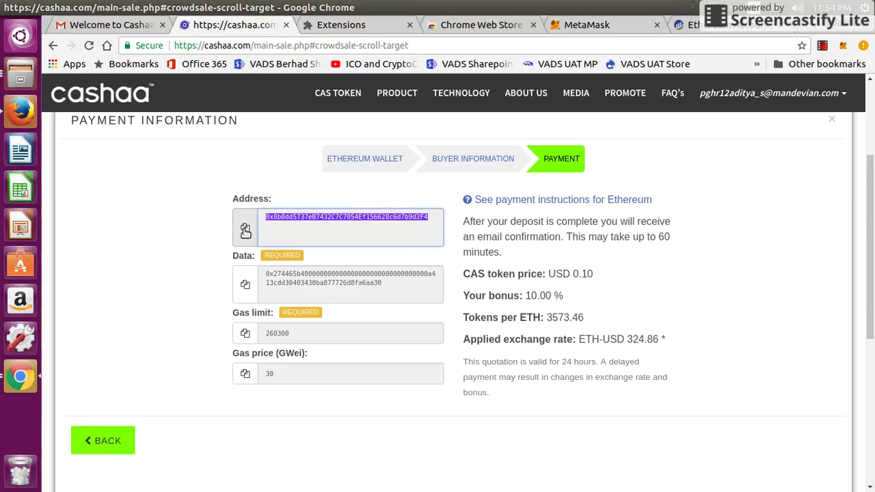
click(841, 46)
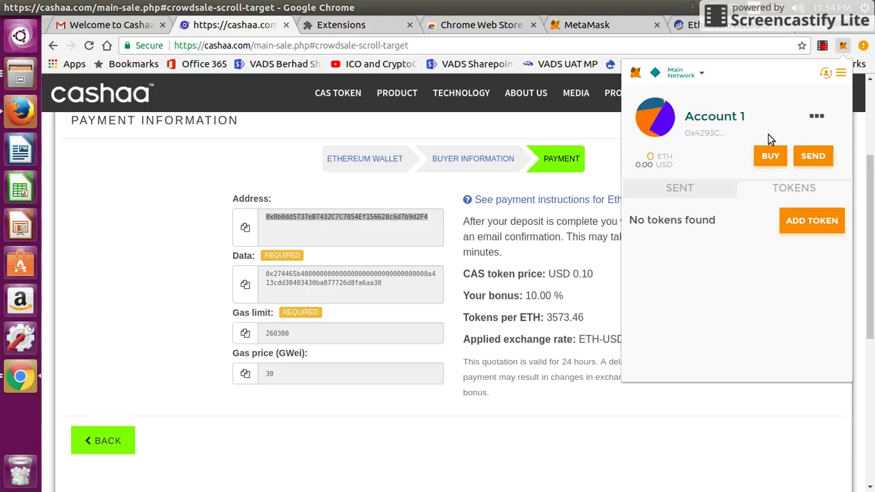
Begin a MetaMask send to the copied sale address with an amount of 5 ETH.
click(813, 157)
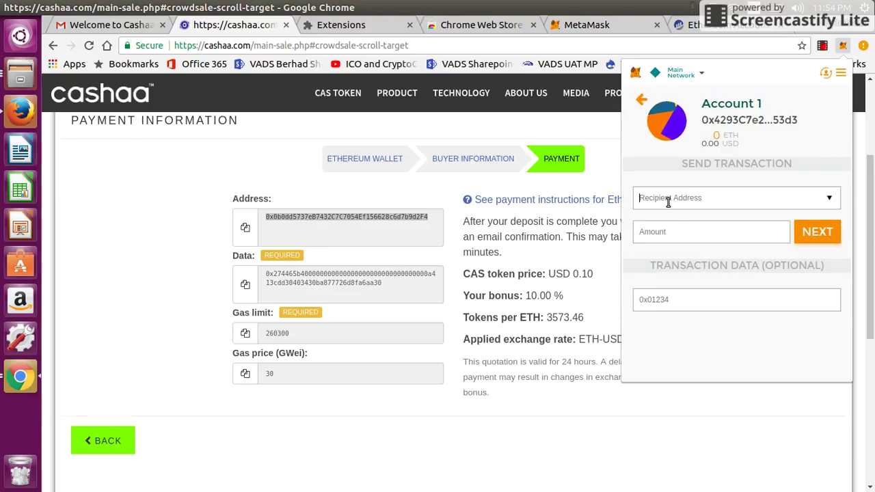
key(ctrl+v)
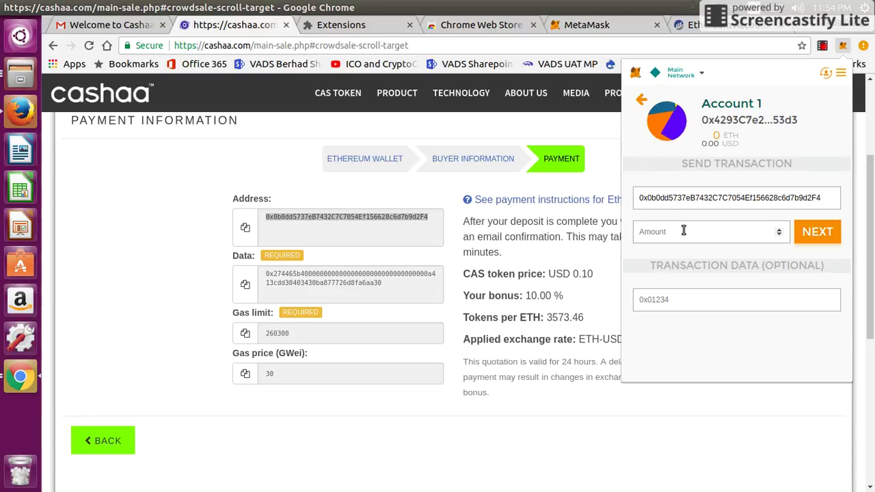
click(683, 231)
text(5)
Copy the sale's required data and paste it into the send's Transaction Data field.
click(245, 285)
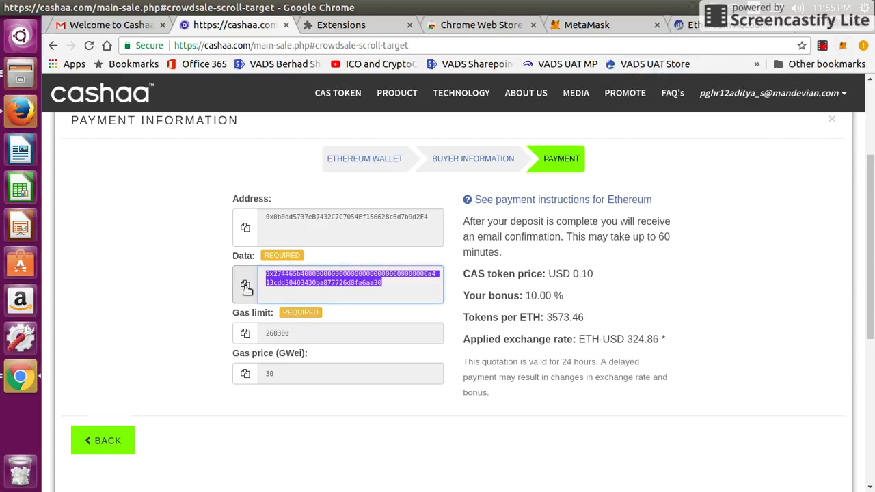
click(245, 285)
click(843, 45)
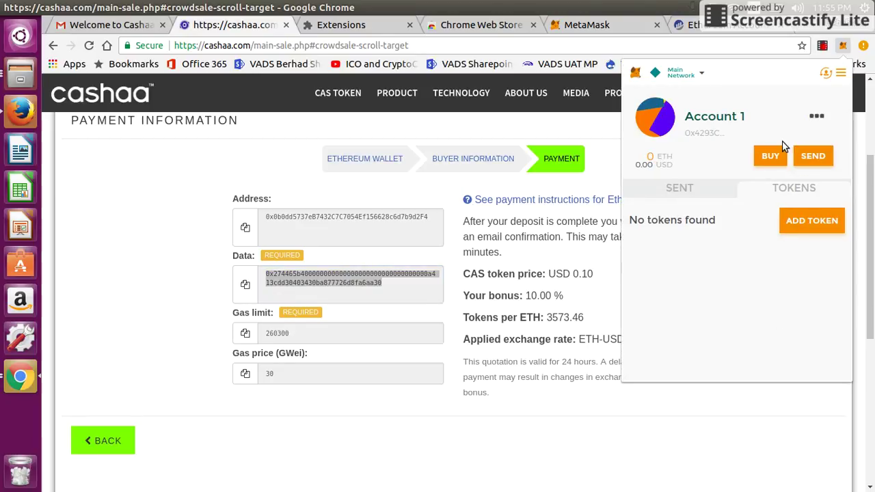
click(813, 158)
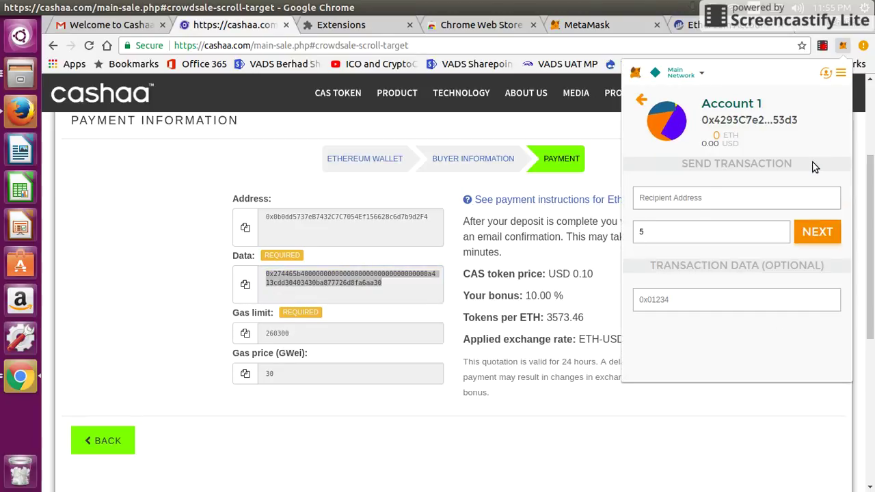
click(675, 298)
key(ctrl+v)
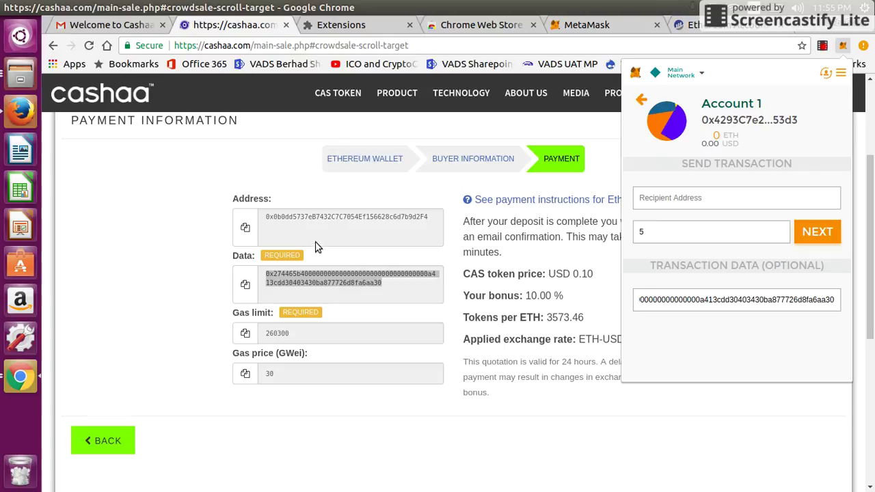
Select the suggested recipient address and submit the send, which fails for insufficient funds; close the wallet.
click(692, 197)
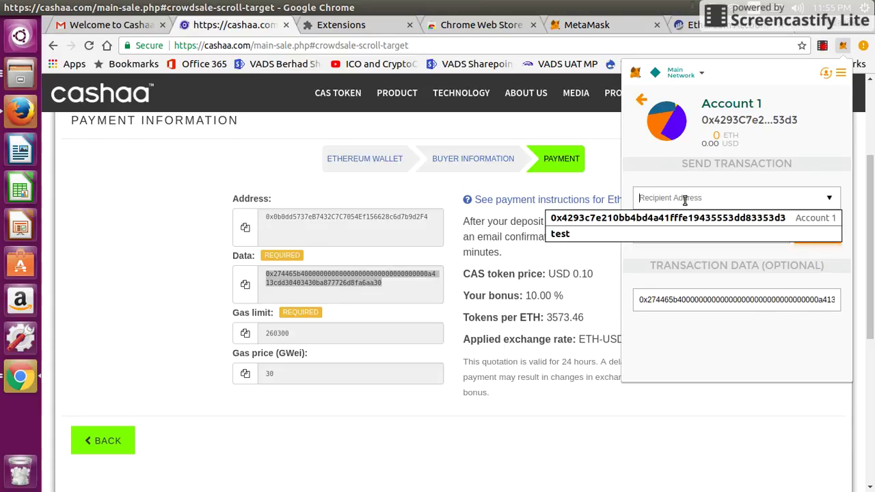
click(683, 220)
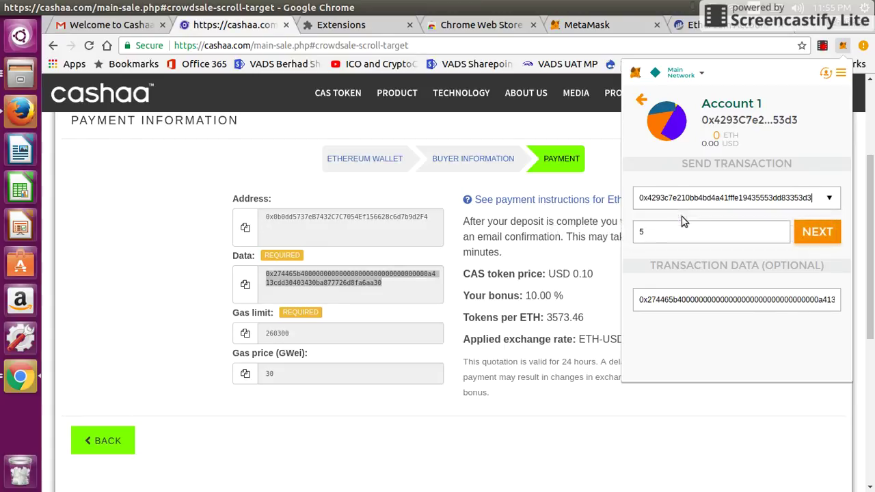
click(820, 234)
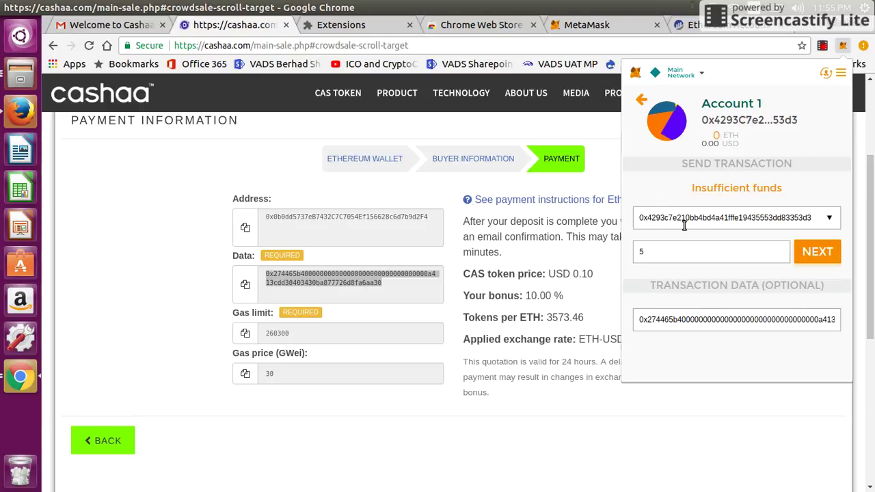
click(186, 179)
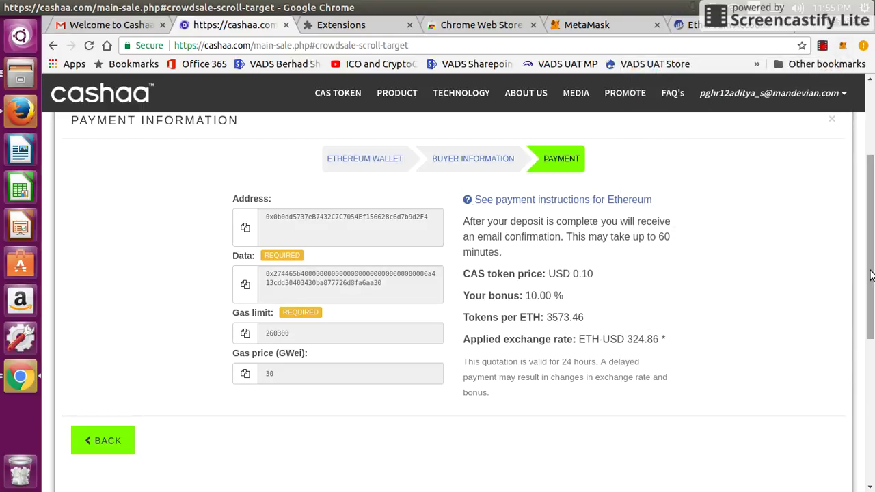
scroll(410, 184, down, 2)
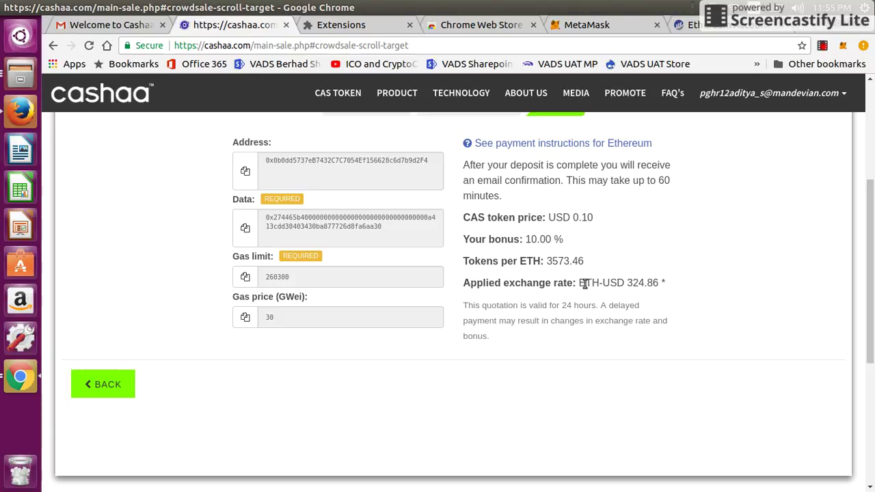
drag(579, 284, 653, 284)
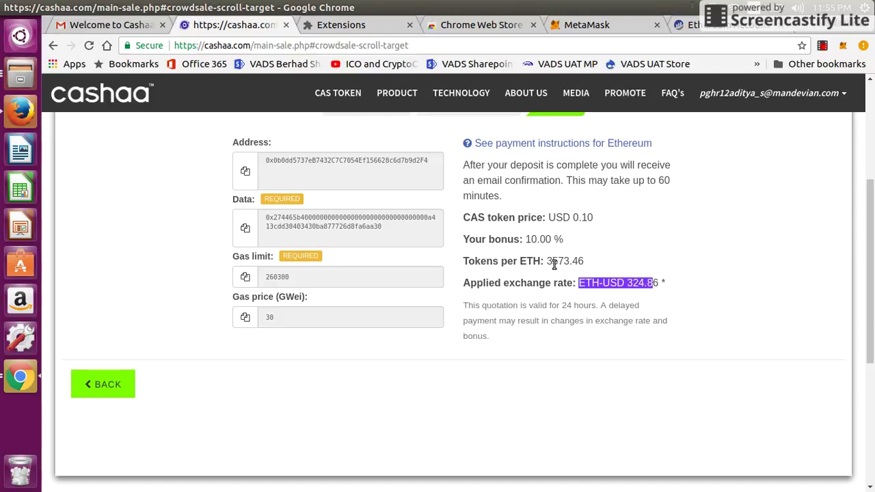
drag(546, 261, 570, 261)
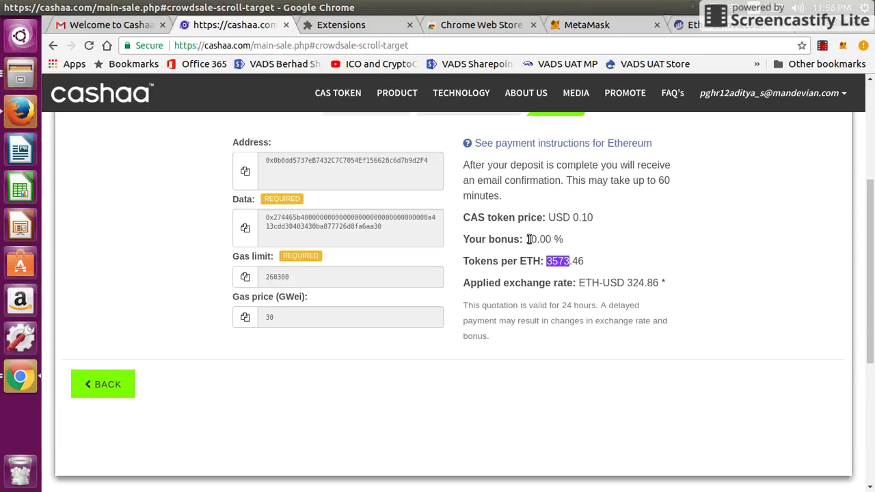
drag(870, 283, 868, 206)
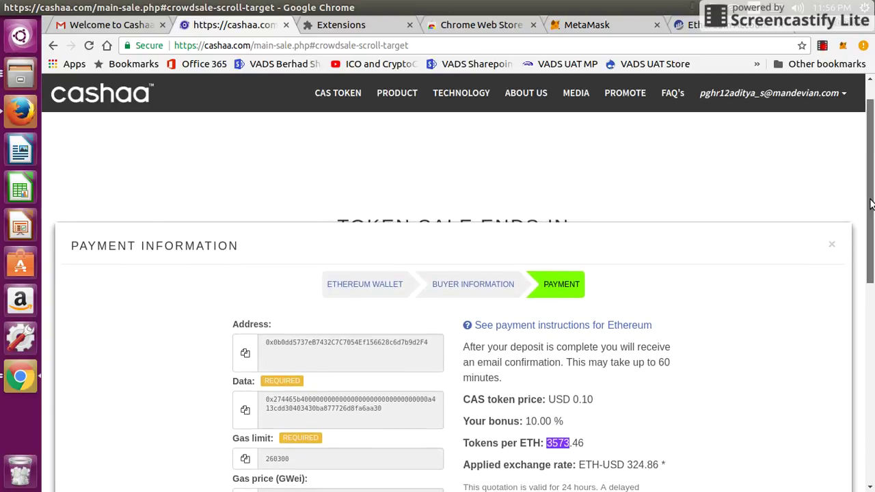
Close Payment Information and review My Account: 0 CAS tokens allocated and 0 CAS bonus.
click(831, 245)
click(845, 101)
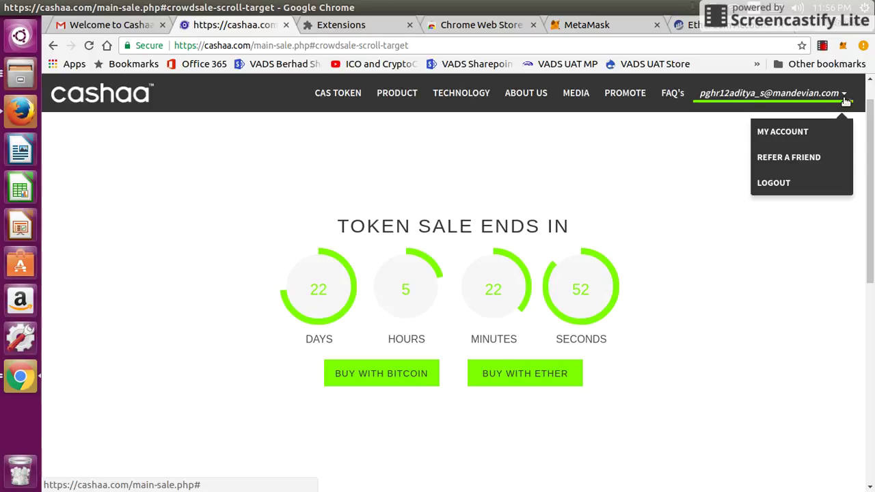
click(793, 135)
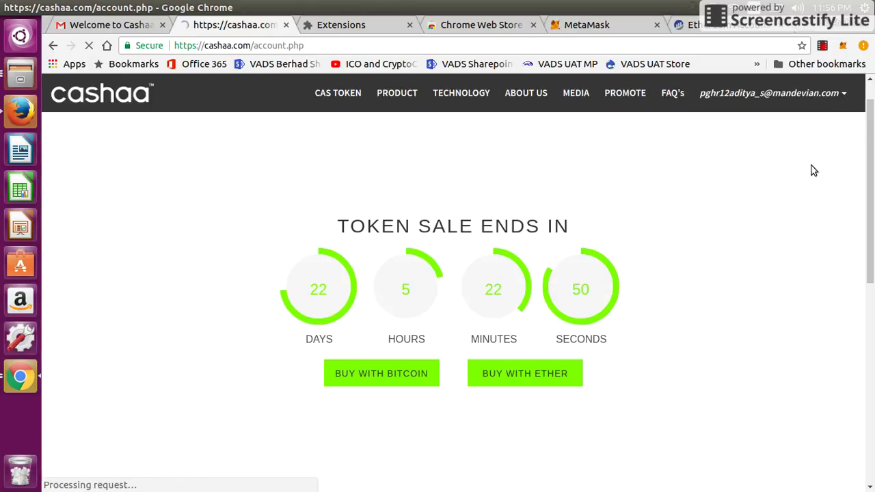
scroll(873, 293, down, 5)
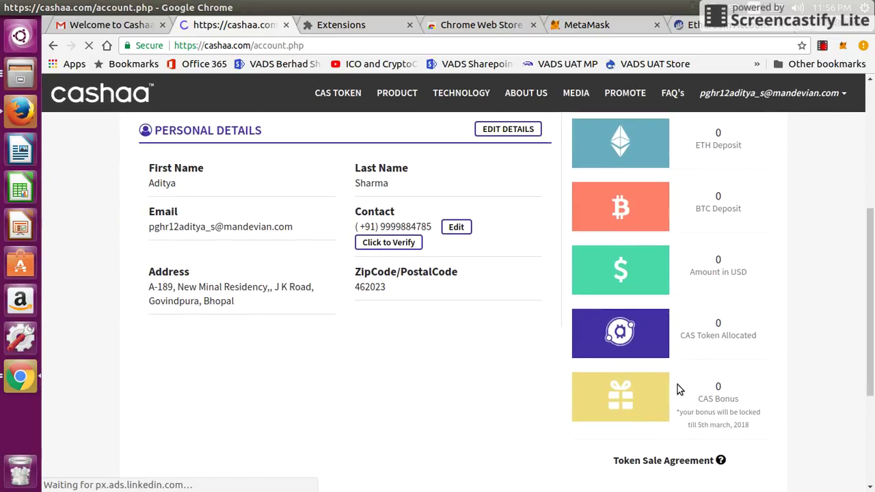
drag(692, 327, 737, 327)
double_click(718, 387)
drag(870, 290, 872, 143)
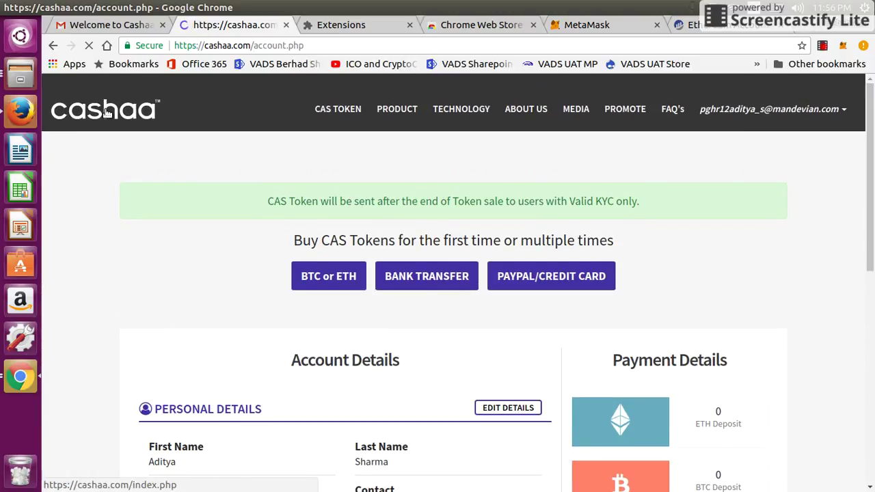
Return to the Cashaa homepage showing the live CAS Token Sale with 22 days remaining.
click(108, 112)
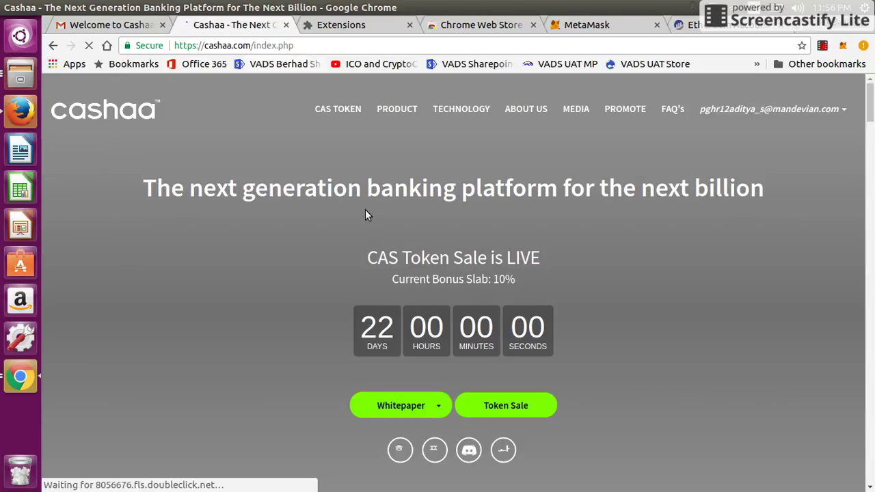